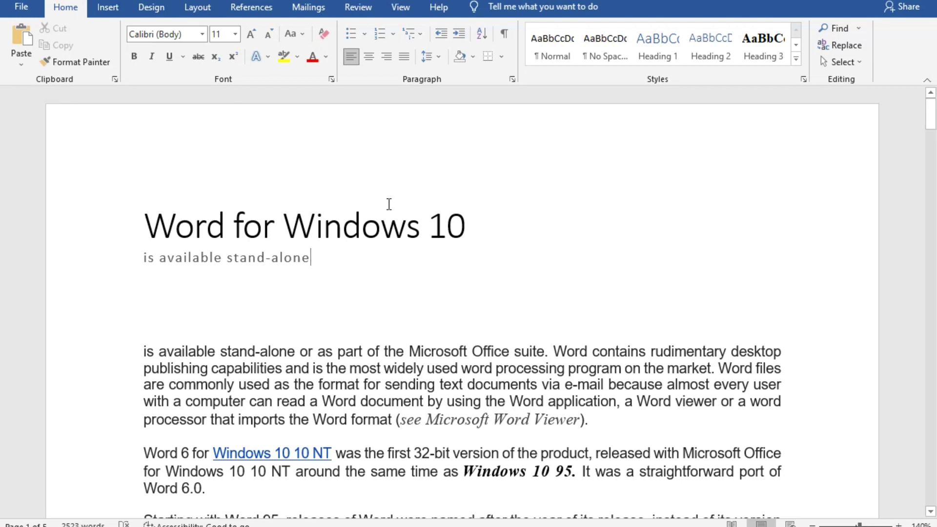
# - Cut the title line "Word for Windows 10" and undo the cut
pyautogui.click(405, 220)
pyautogui.click(495, 229)
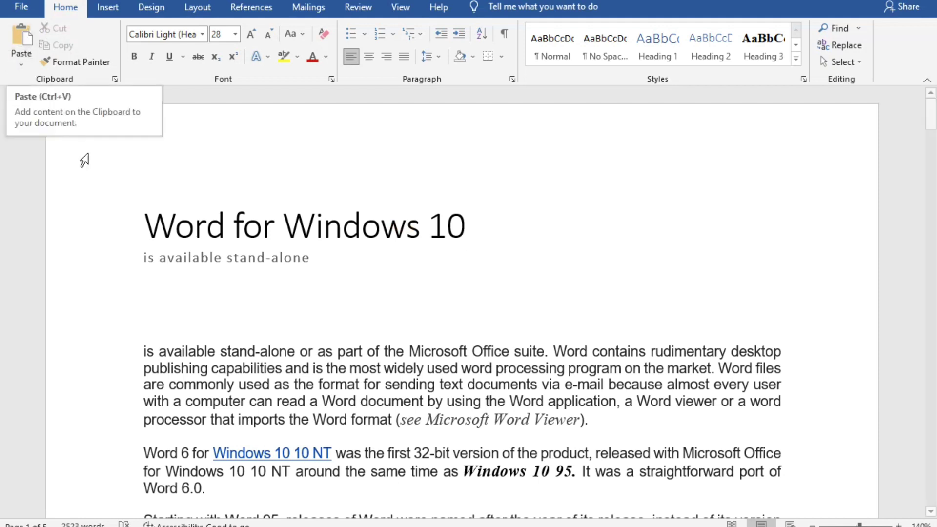
pyautogui.moveTo(476, 231); pyautogui.dragTo(168, 224)
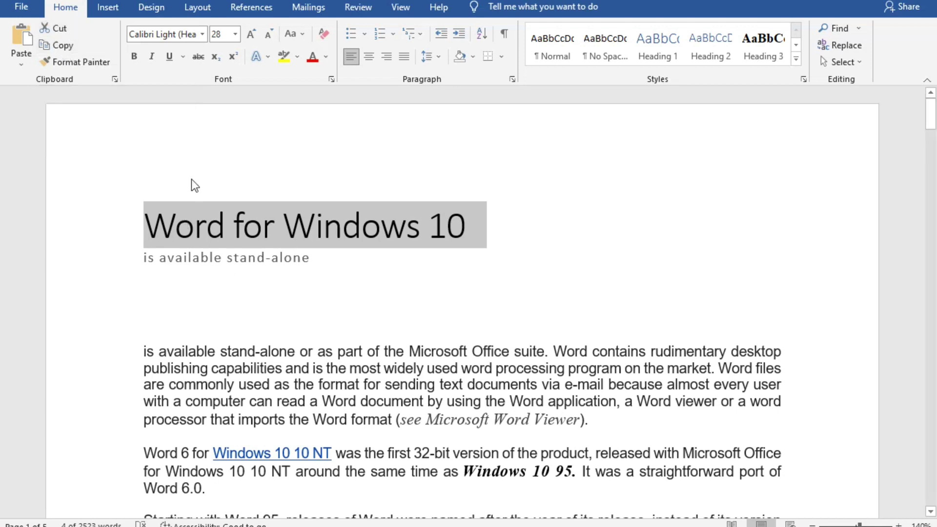
pyautogui.click(57, 27)
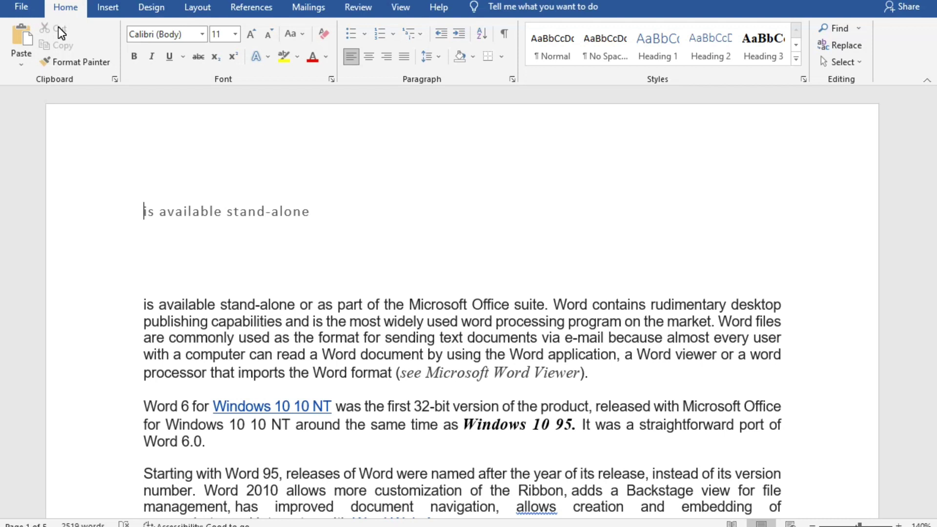
pyautogui.hotkey('ctrl', 'z')
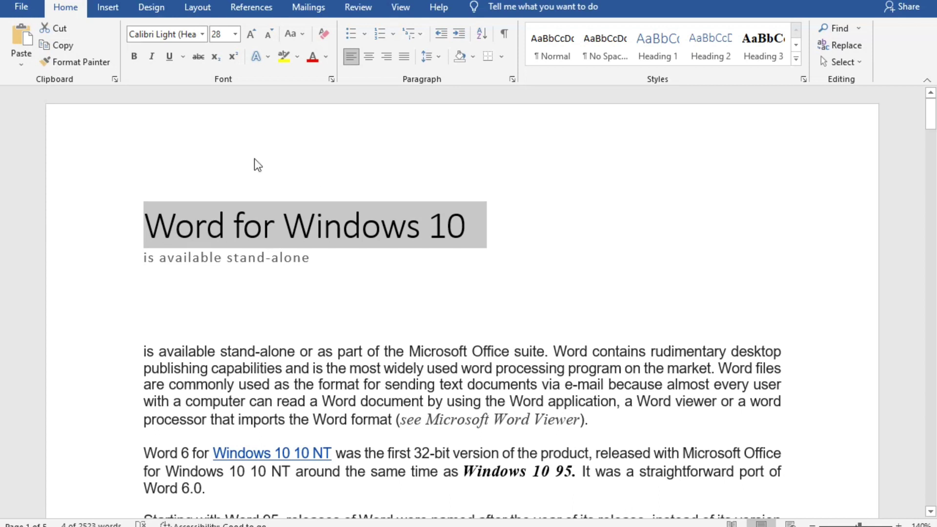
# - Format the subtitle "is available stand-alone" in bold with a black font colour
pyautogui.moveTo(337, 270); pyautogui.dragTo(157, 267)
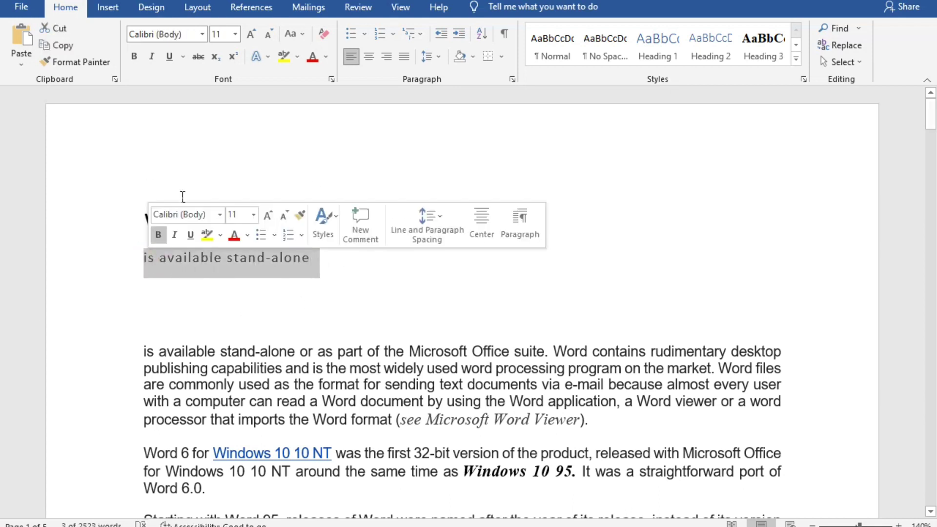
pyautogui.click(135, 56)
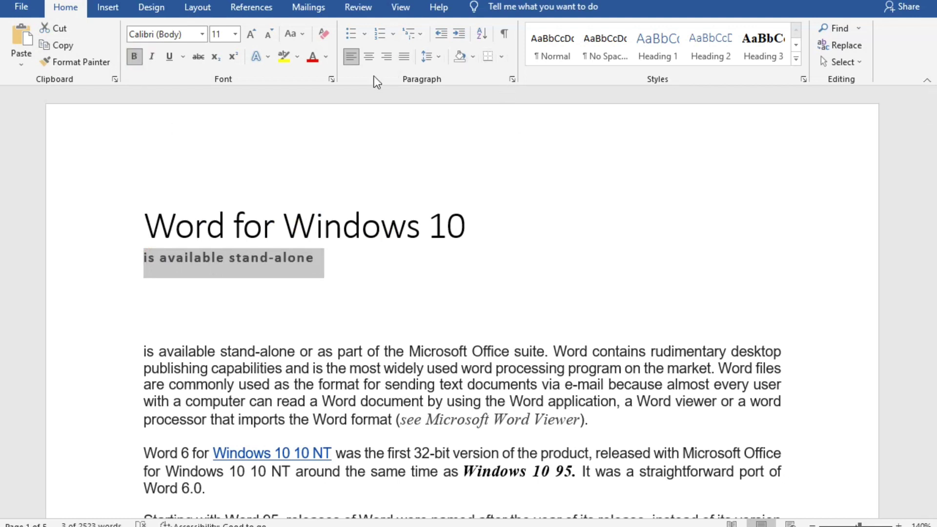
pyautogui.click(326, 57)
pyautogui.click(329, 106)
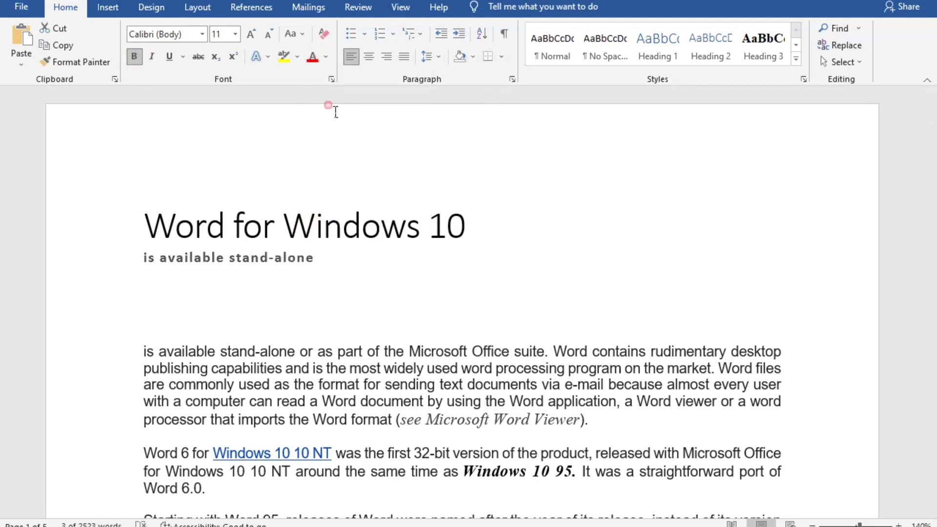
pyautogui.click(357, 278)
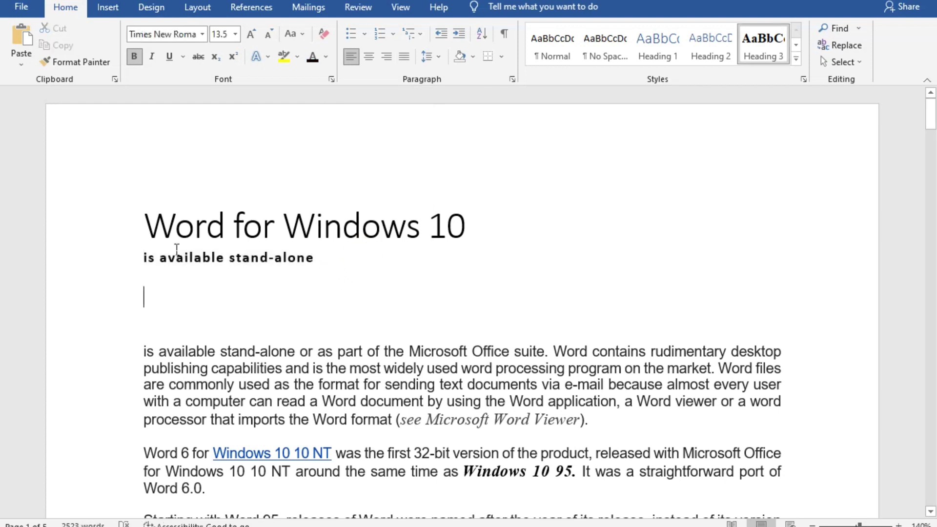
# - Delete the word "is" from the subtitle and insert a blank line between it and the title
pyautogui.moveTo(324, 267); pyautogui.dragTo(148, 267)
pyautogui.click(171, 273)
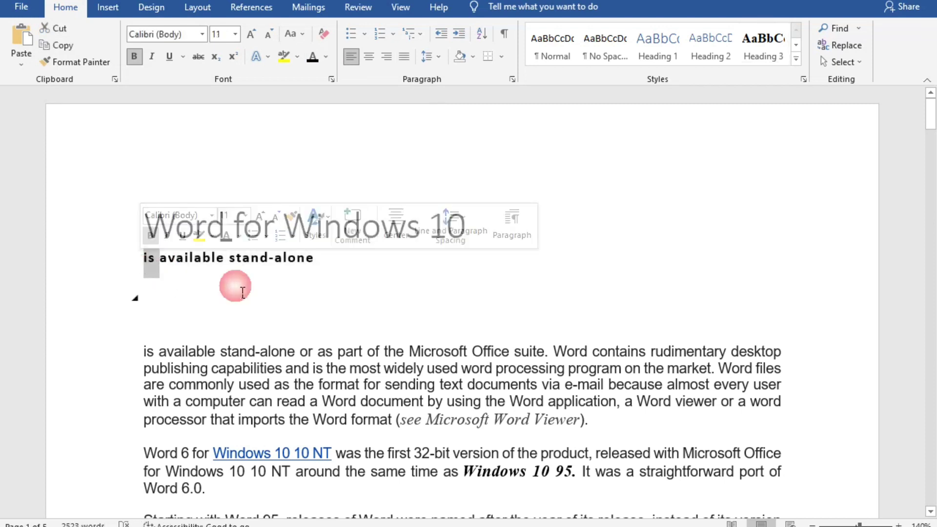
pyautogui.press('BackSpace')
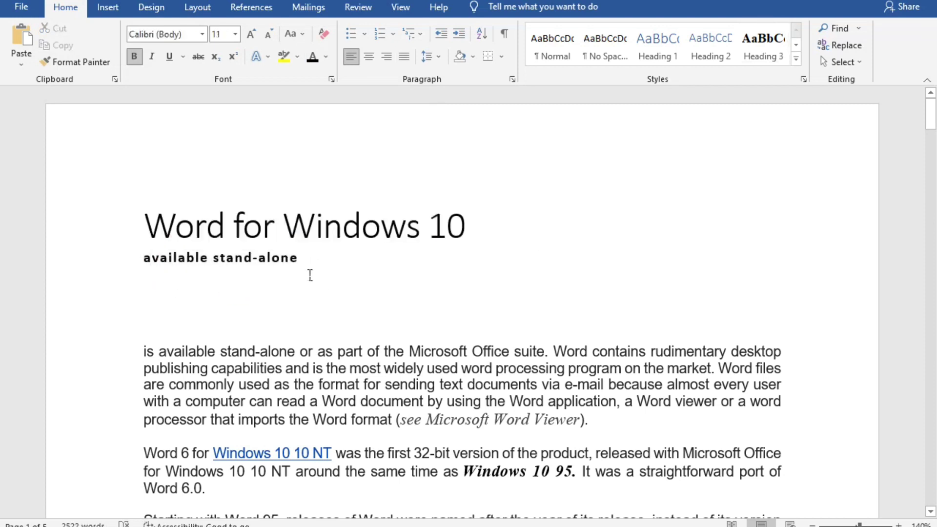
pyautogui.press('Return')
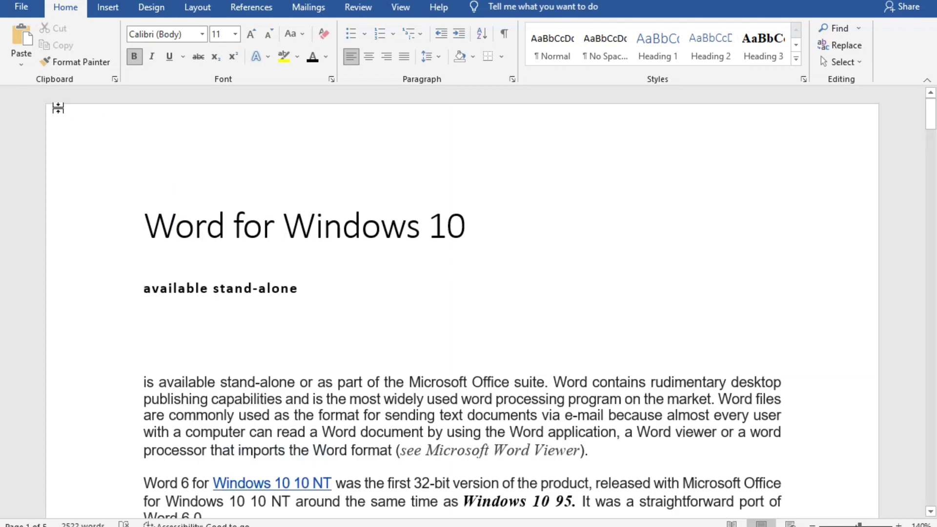
# - Copy the "available stand-alone" line, paste it over itself keeping source formatting, and paste three more copies below
pyautogui.click(135, 291)
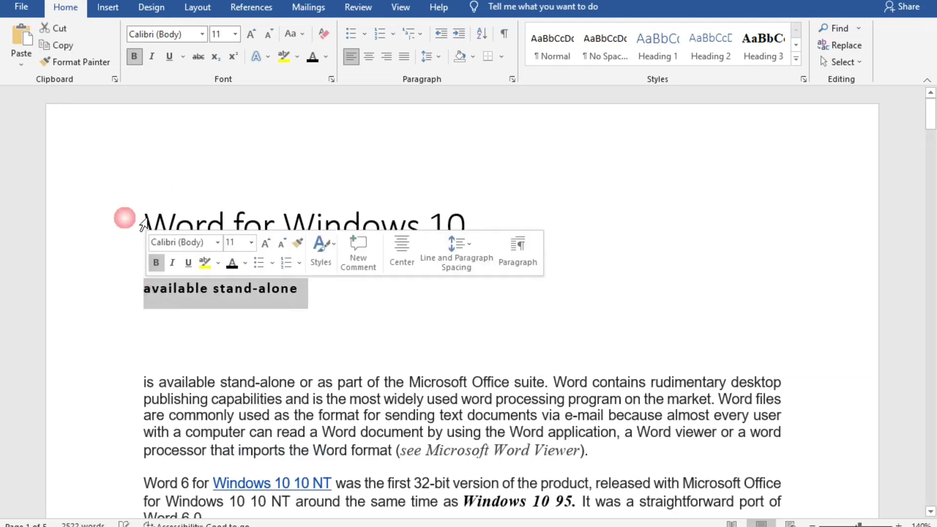
pyautogui.click(64, 46)
pyautogui.click(21, 64)
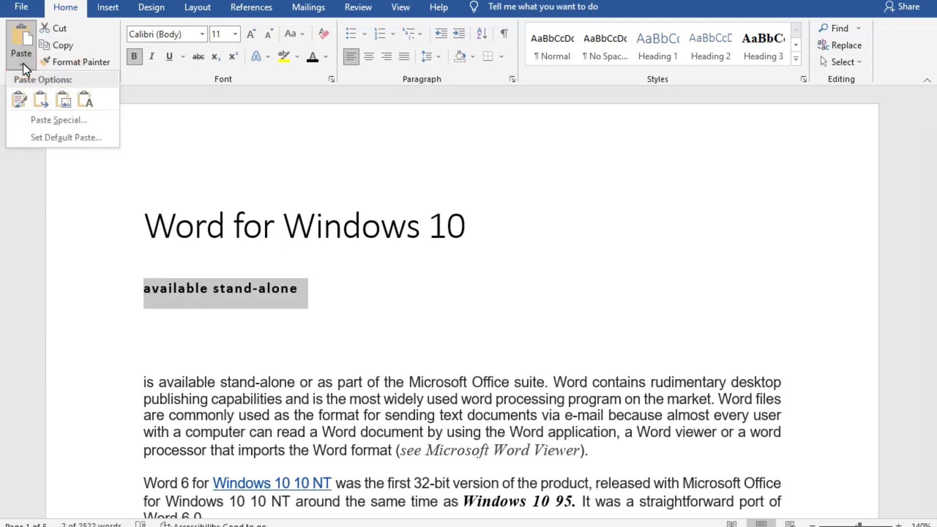
pyautogui.click(19, 100)
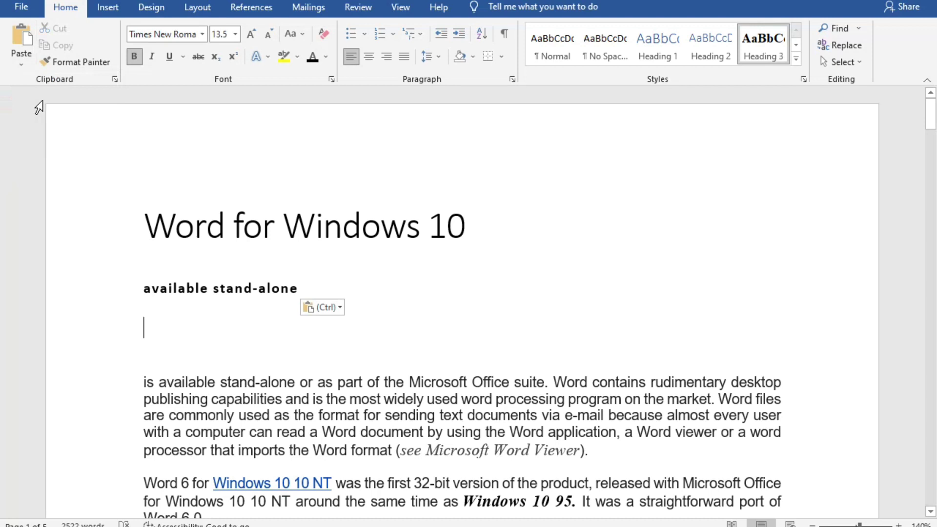
pyautogui.hotkey('ctrl', 'v')
pyautogui.hotkey('ctrl', 'v')
pyautogui.hotkey('ctrl', 'v')
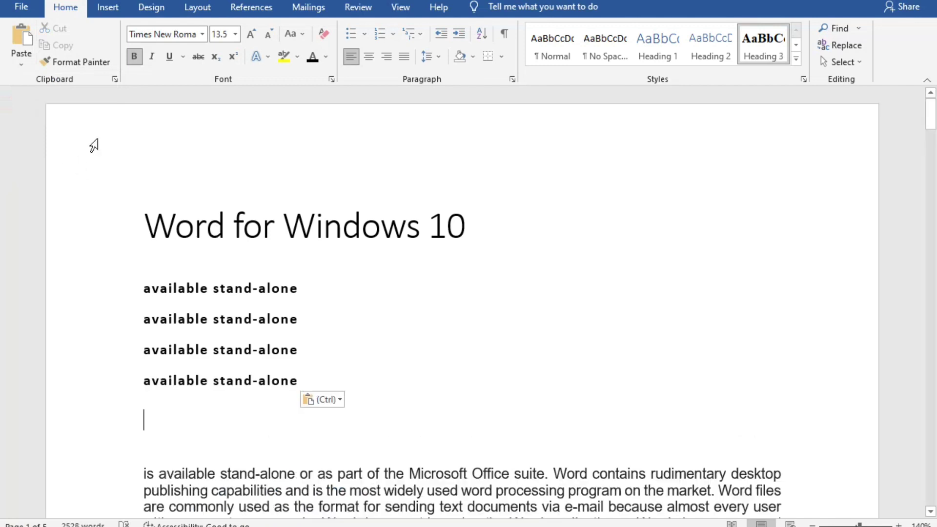
# - Paste the copied line once more below the others using the Merge Formatting option
pyautogui.click(20, 66)
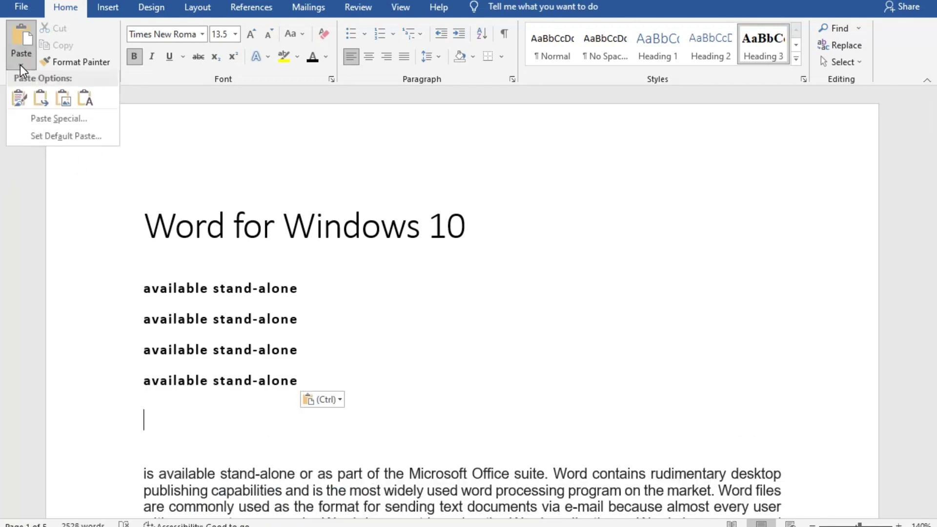
pyautogui.click(39, 99)
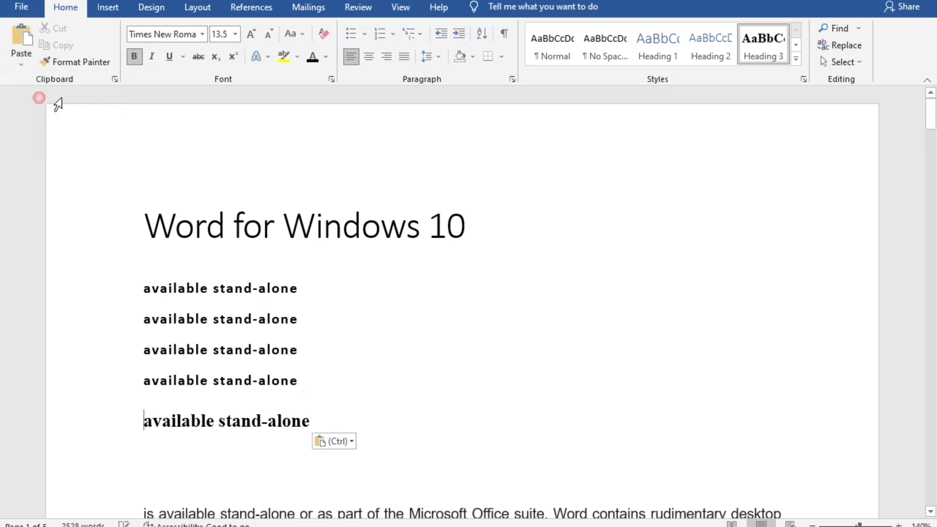
pyautogui.click(58, 100)
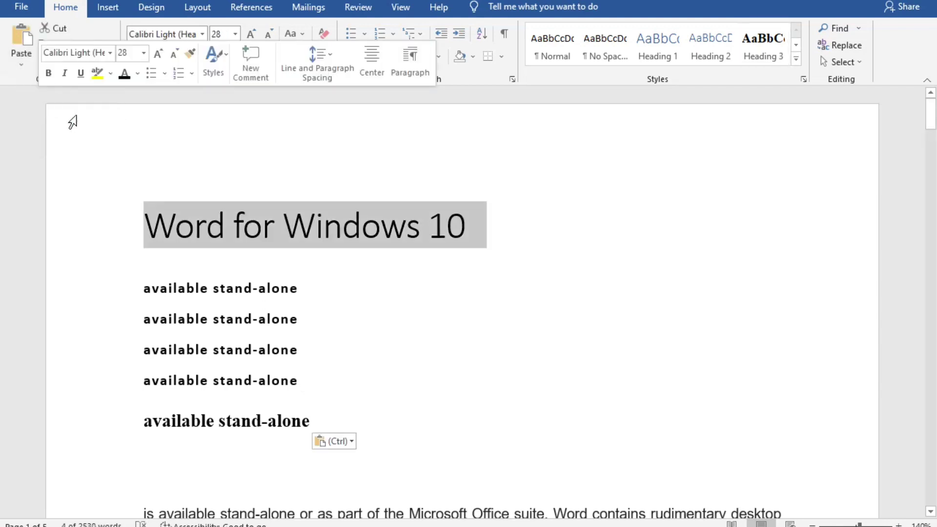
pyautogui.click(384, 350)
# - Compare the font, size and style of the source-formatted copies, the merged-format line and the title
pyautogui.scroll(-2, 384, 352)
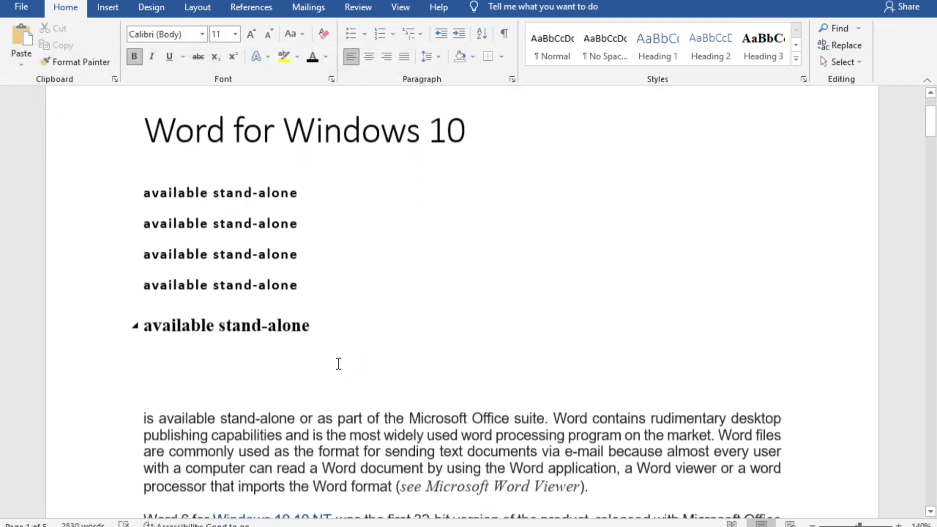
pyautogui.click(252, 330)
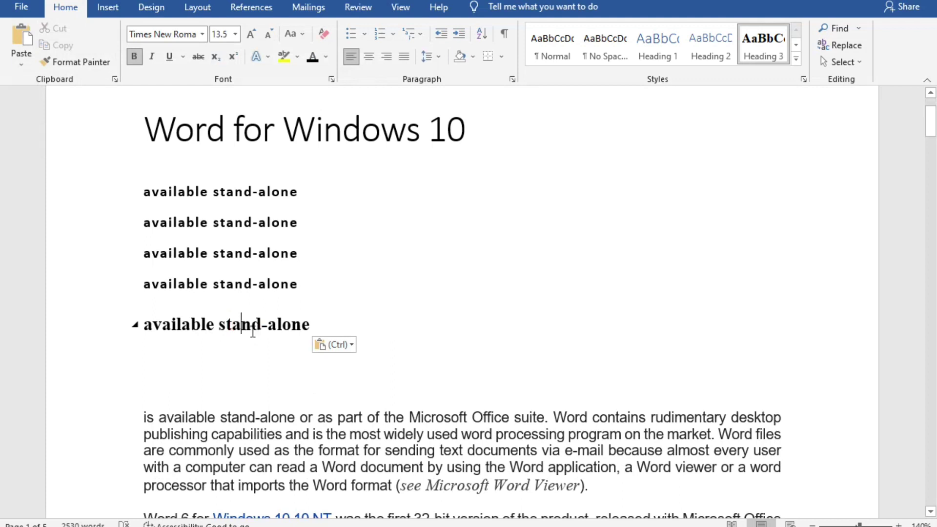
pyautogui.click(236, 284)
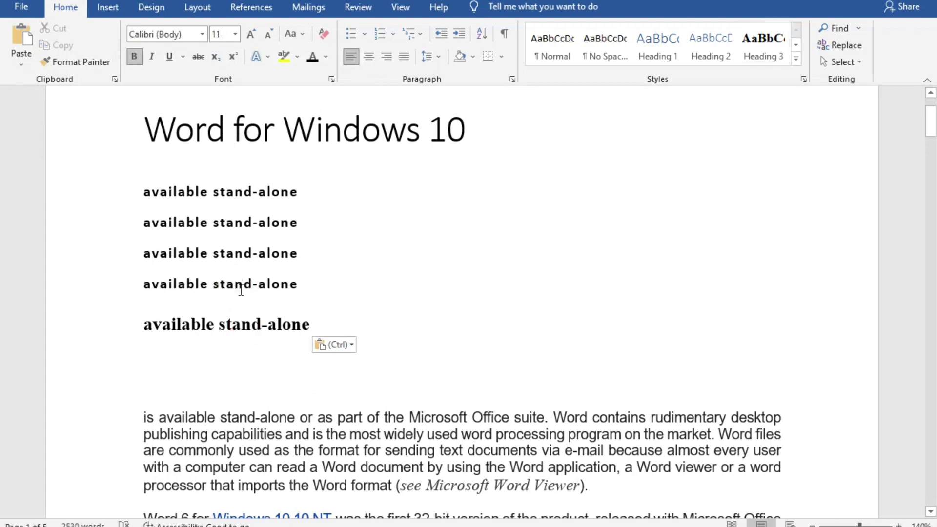
pyautogui.click(189, 328)
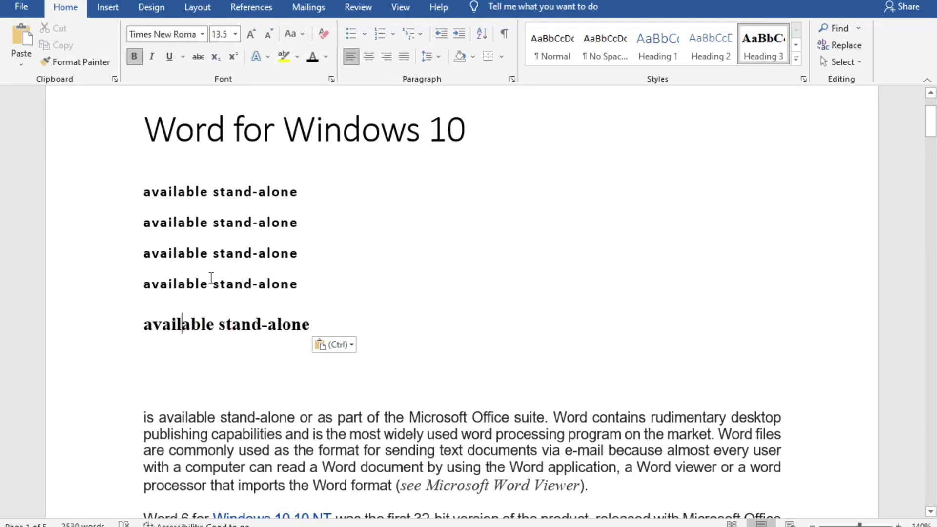
pyautogui.moveTo(338, 330); pyautogui.dragTo(182, 341)
pyautogui.click(169, 338)
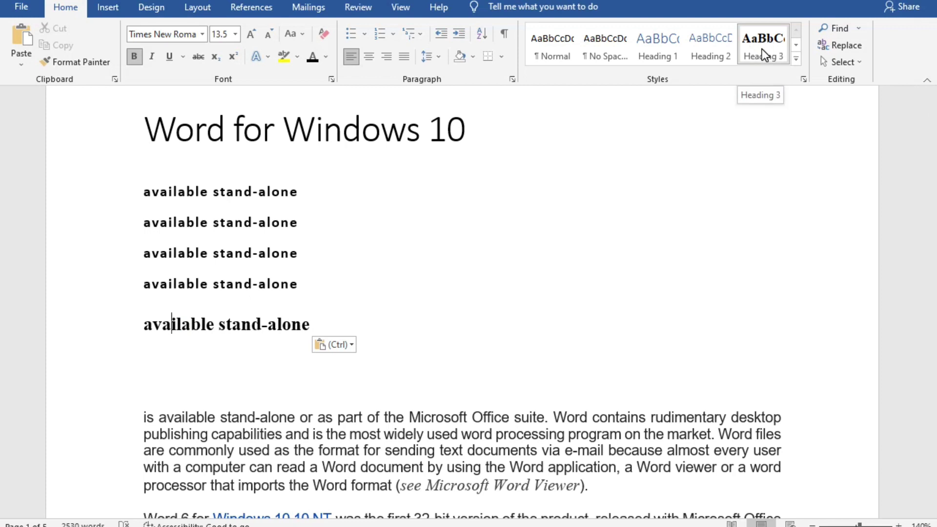
pyautogui.click(186, 255)
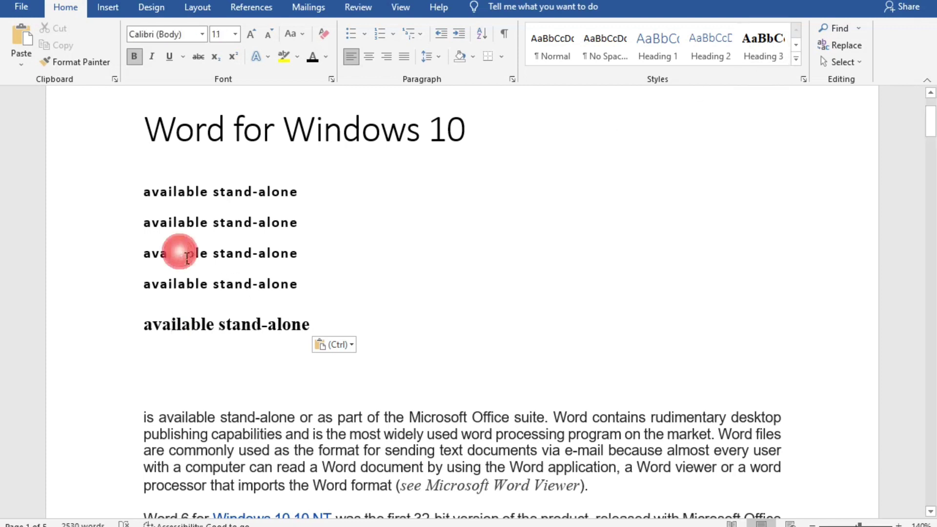
pyautogui.click(136, 256)
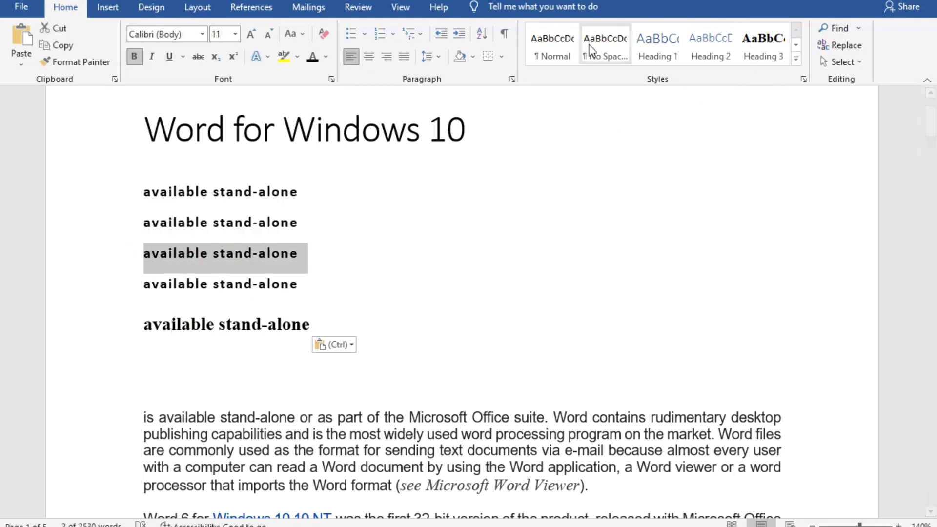
pyautogui.click(254, 192)
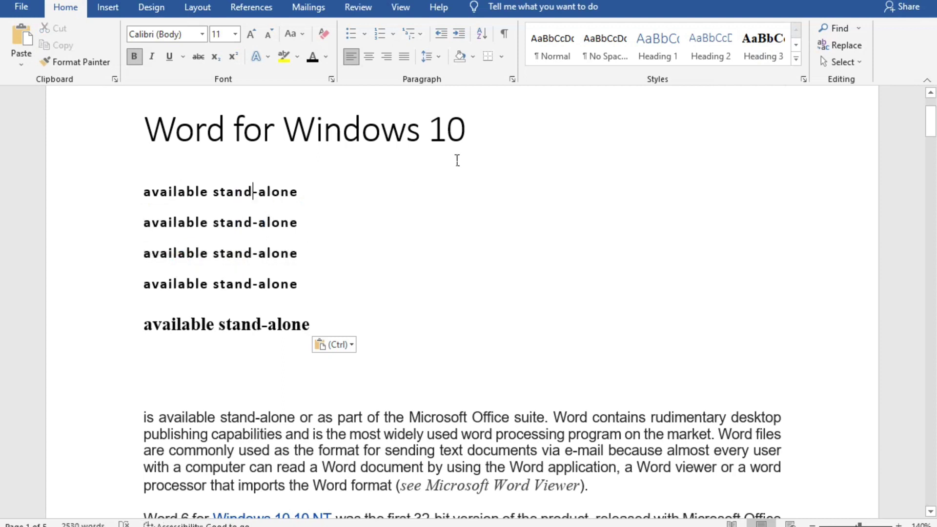
pyautogui.click(421, 131)
pyautogui.moveTo(498, 142); pyautogui.dragTo(195, 163)
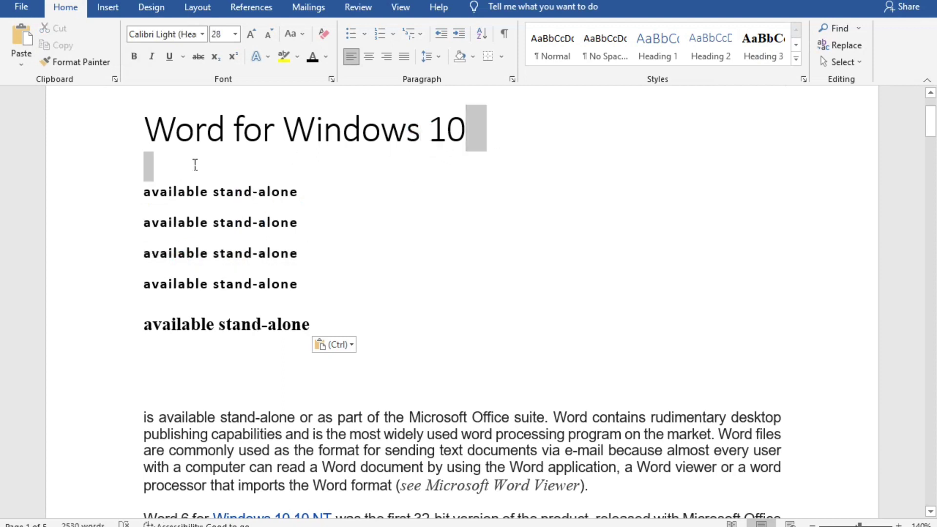
pyautogui.click(424, 252)
pyautogui.moveTo(339, 328); pyautogui.dragTo(167, 331)
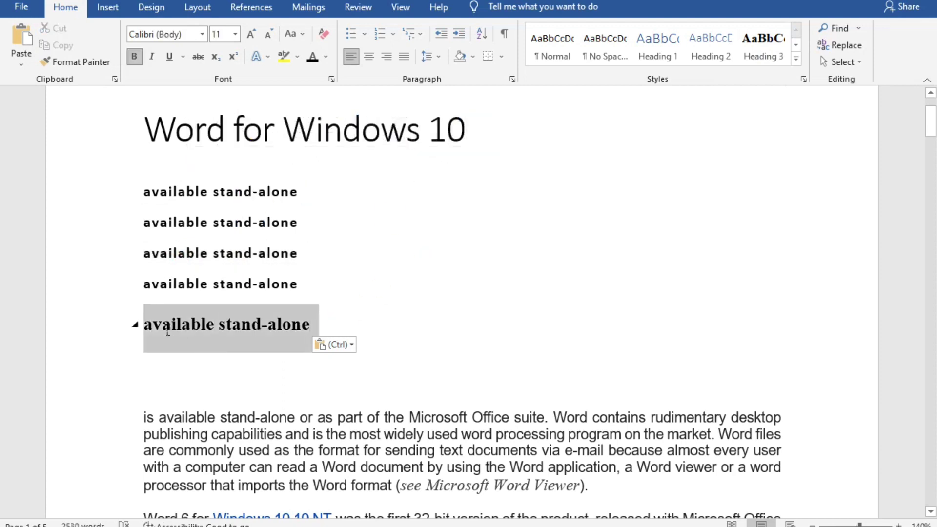
pyautogui.click(547, 229)
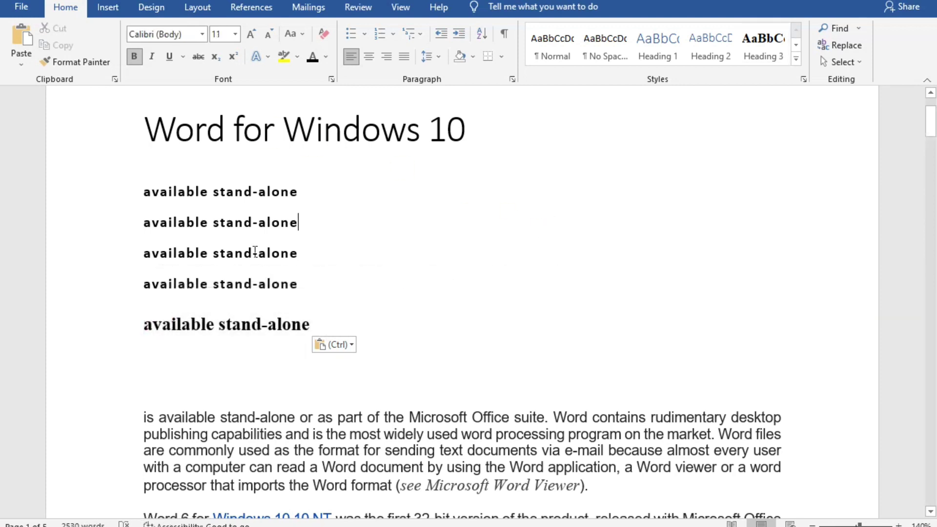
pyautogui.click(160, 365)
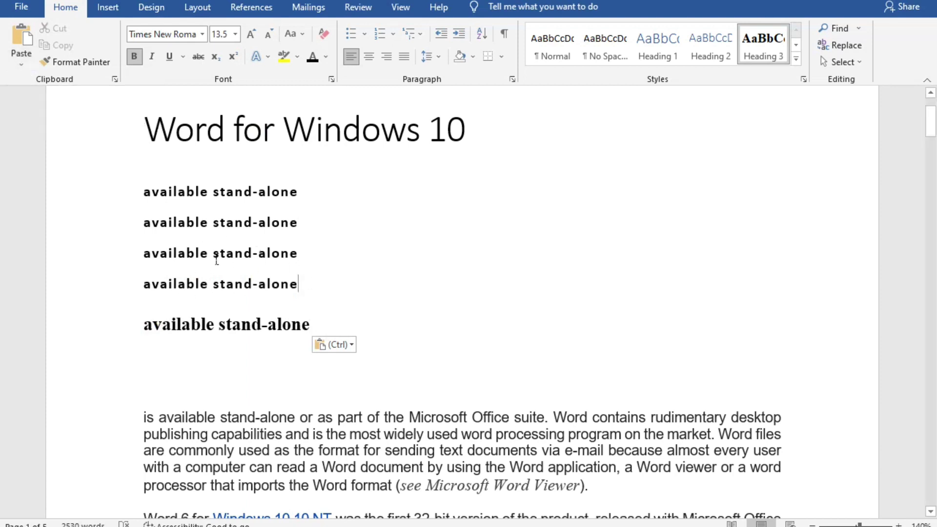
# - Delete the three duplicate lines above the merged-format line and open the paste options on the empty line below it
pyautogui.moveTo(300, 286); pyautogui.dragTo(148, 230)
pyautogui.press('Delete')
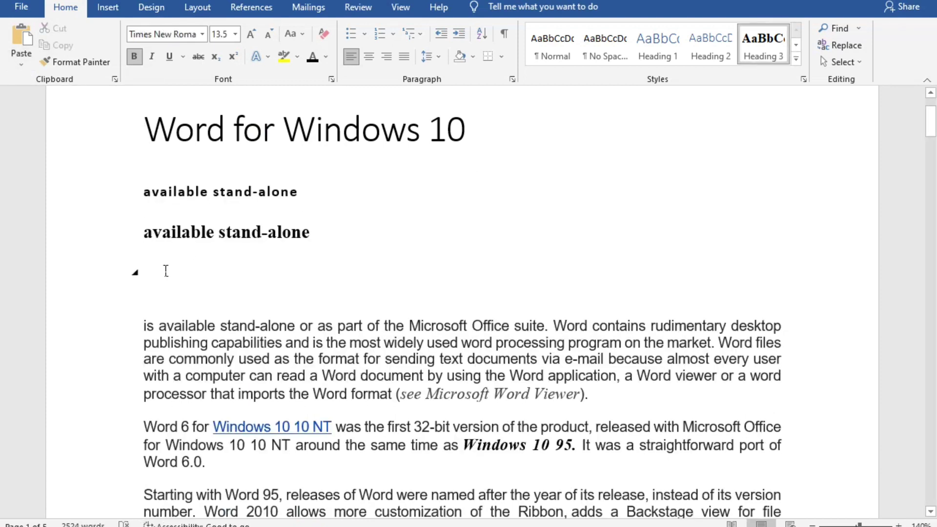
pyautogui.click(155, 265)
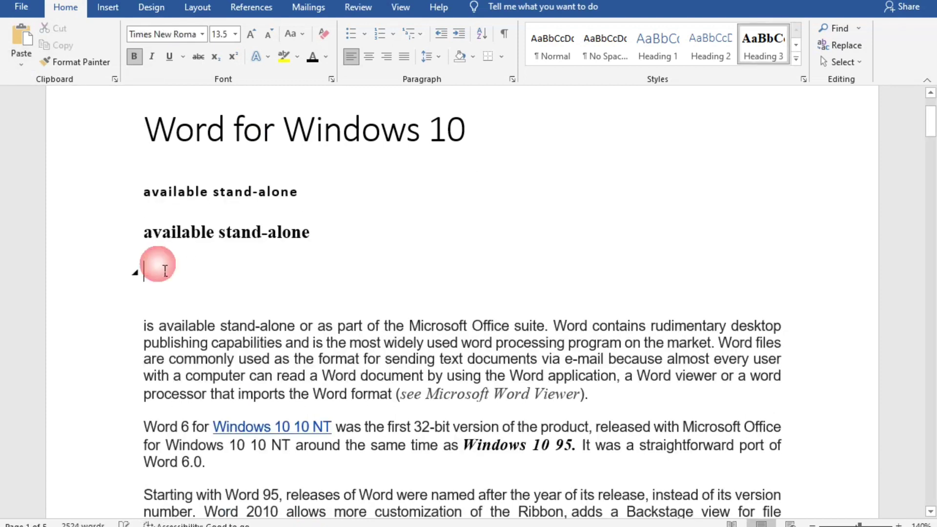
pyautogui.click(15, 66)
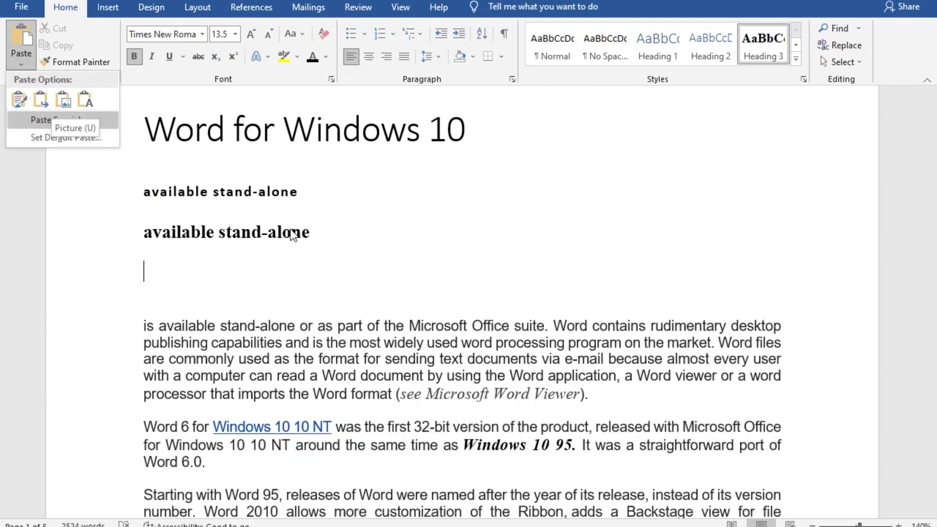
# - Copy the Times New Roman "available stand-alone" line and delete it from the document
pyautogui.click(328, 236)
pyautogui.moveTo(328, 239); pyautogui.dragTo(139, 230)
pyautogui.hotkey('ctrl', 'c')
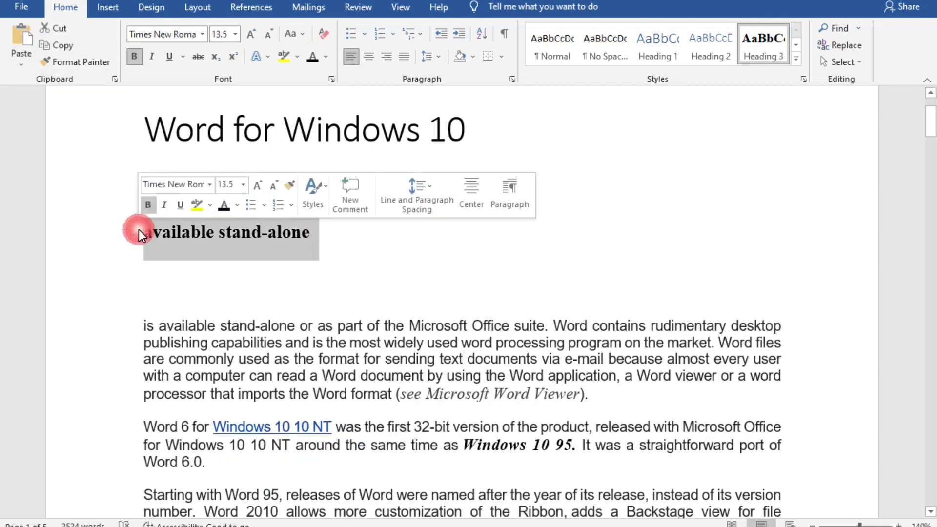
pyautogui.press('Delete')
pyautogui.click(200, 191)
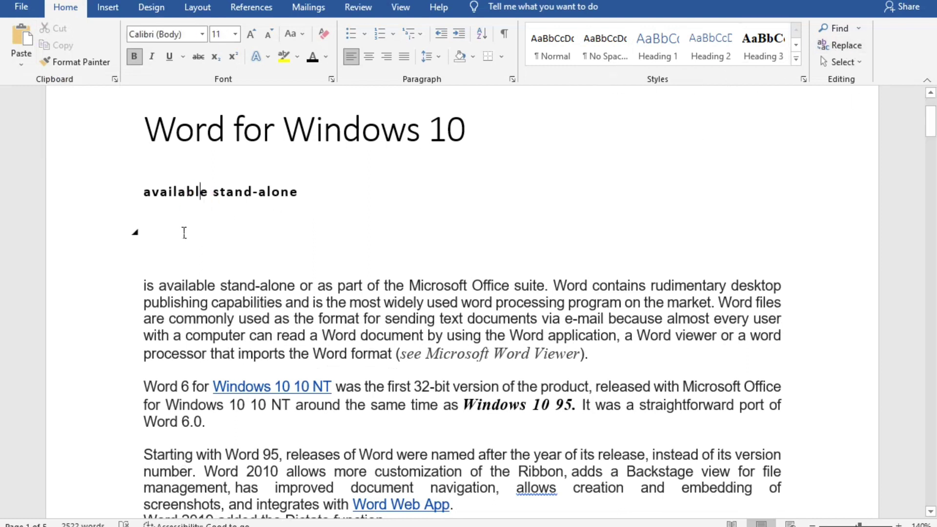
# - Add a new line below "available stand-alone" and paste the copied text there using Merge Formatting
pyautogui.click(167, 229)
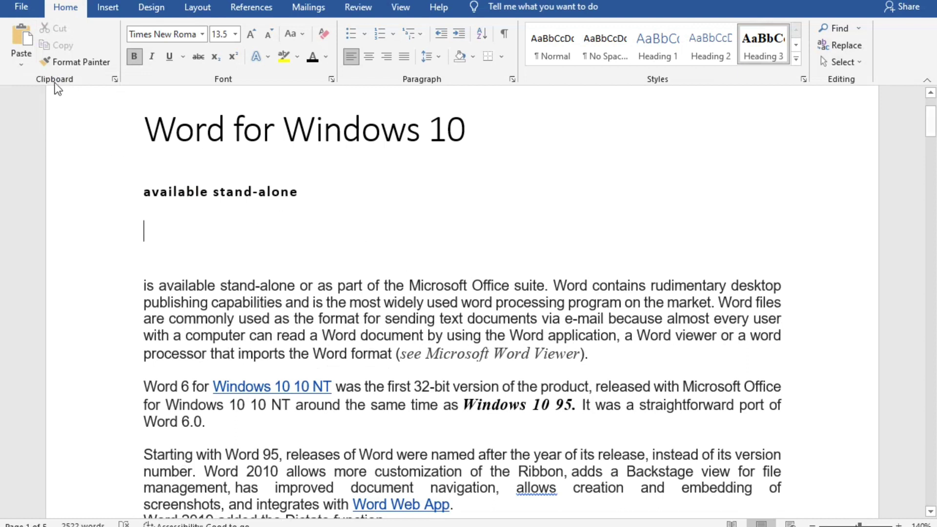
pyautogui.click(309, 193)
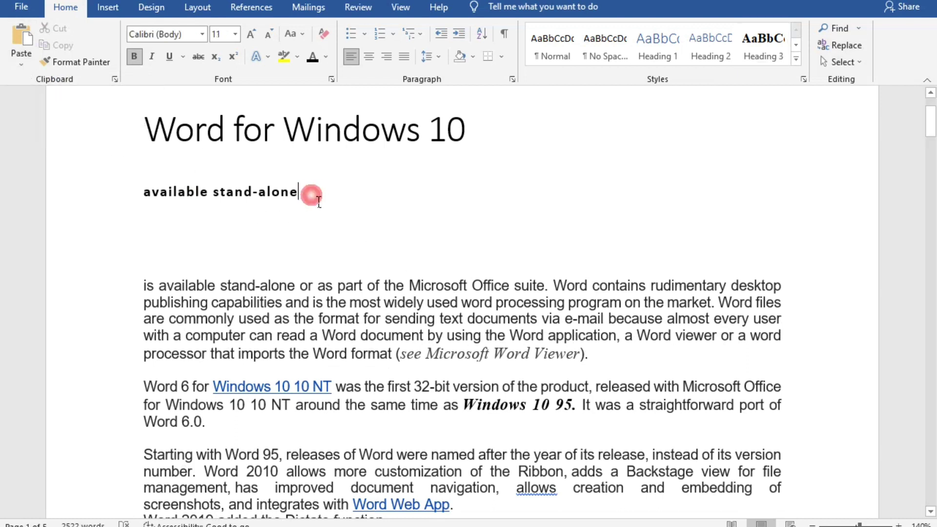
pyautogui.press('Return')
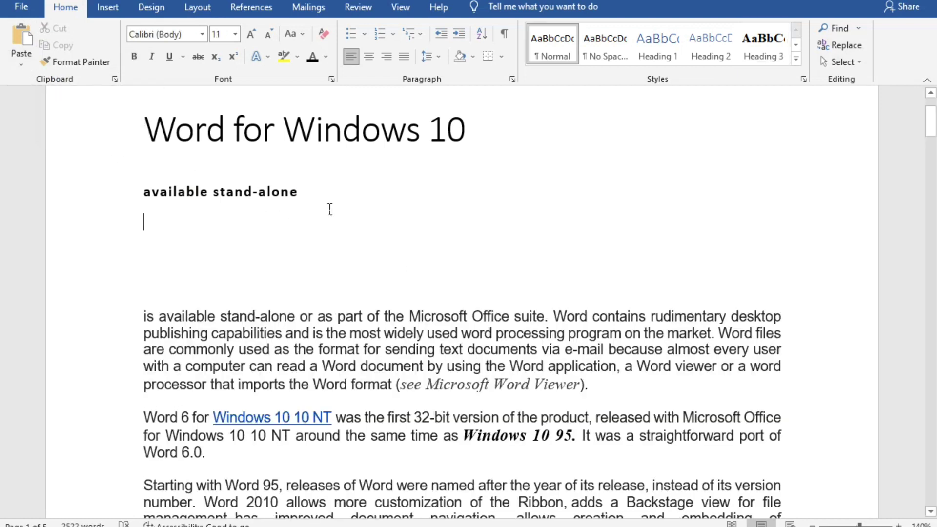
pyautogui.click(16, 62)
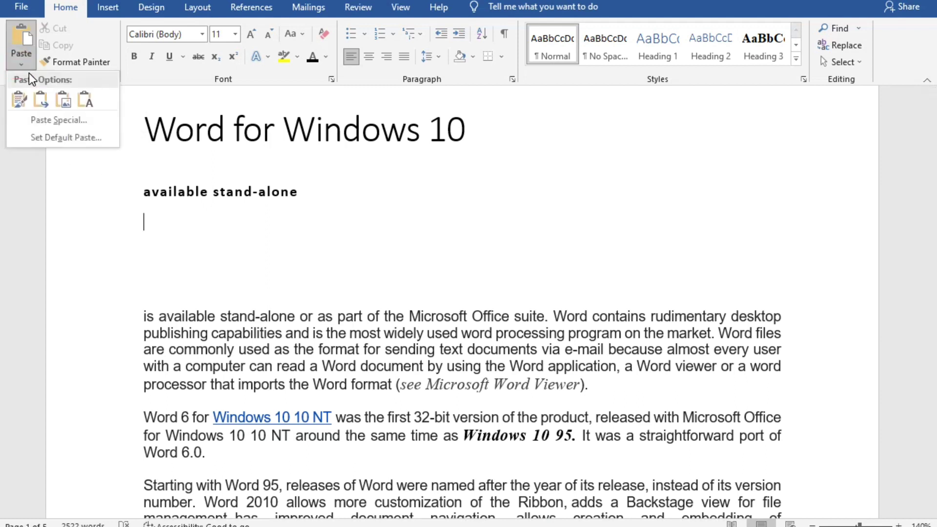
pyautogui.click(44, 105)
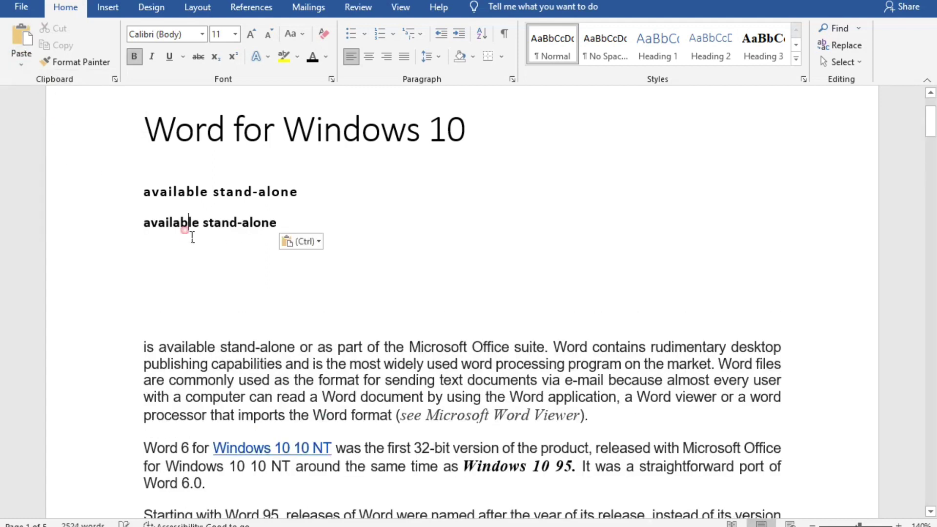
# - Add a line below the merged-format text and paste the copied text there as a picture
pyautogui.click(292, 226)
pyautogui.press('Return')
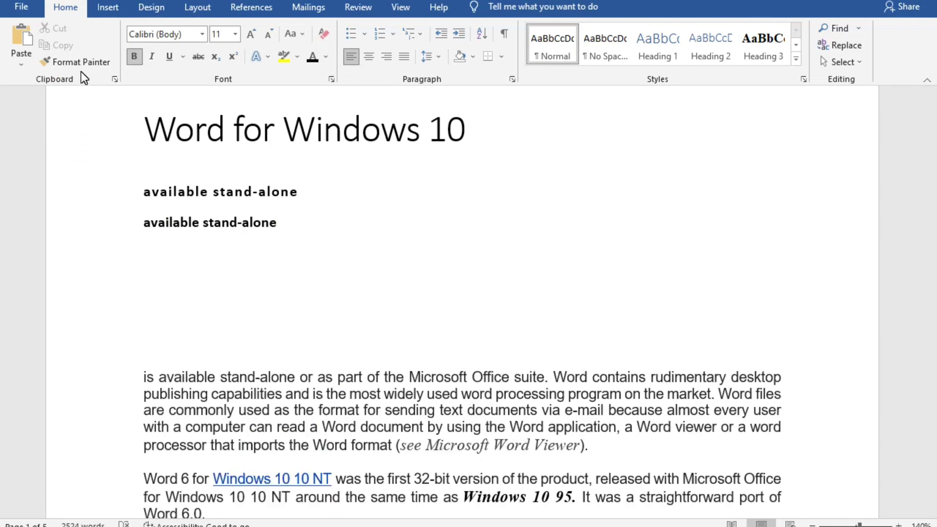
pyautogui.click(20, 66)
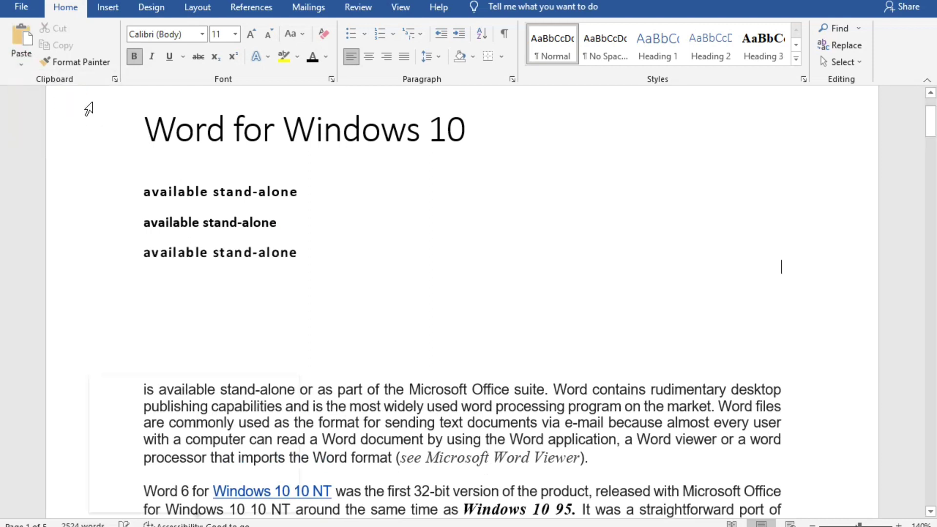
pyautogui.click(280, 497)
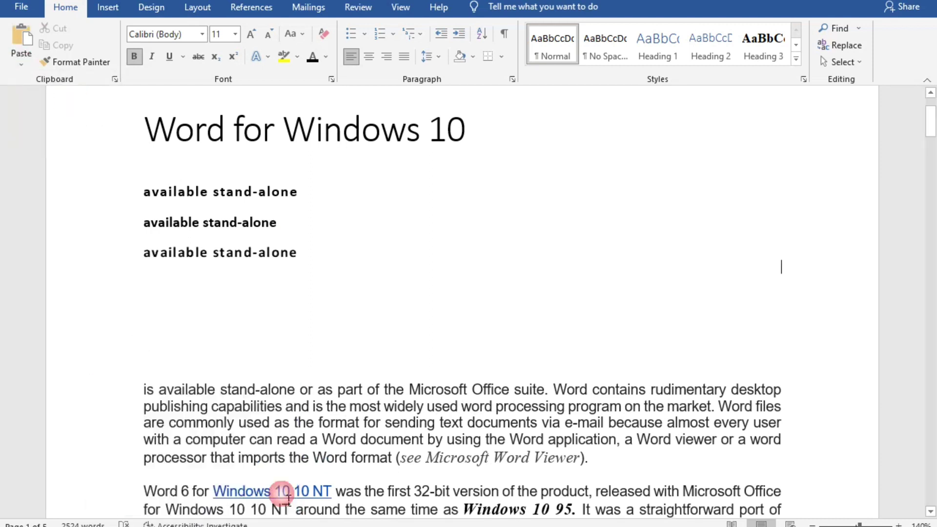
pyautogui.click(150, 306)
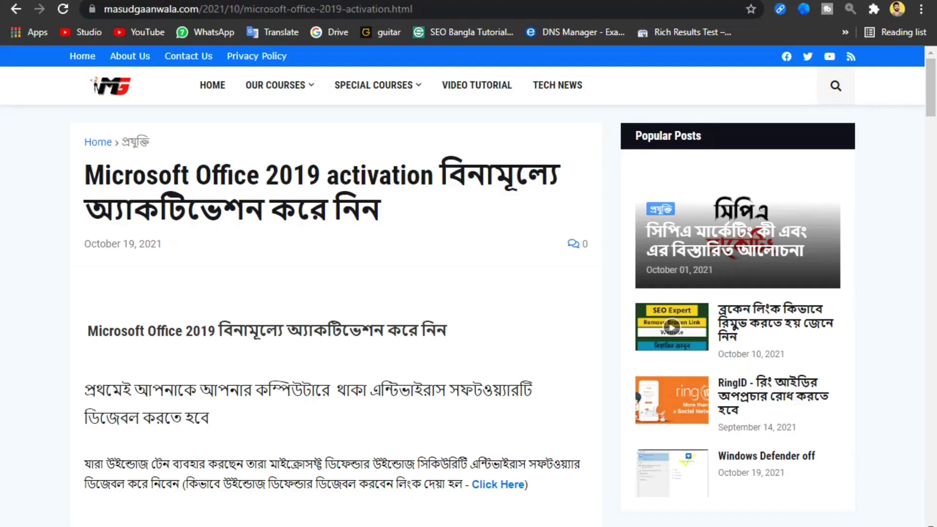
# - Copy the Bengali step-one line and its desktop screenshot from the Microsoft Office 2019 activation web page, and switch back to Word
pyautogui.scroll(-9, 230, 332)
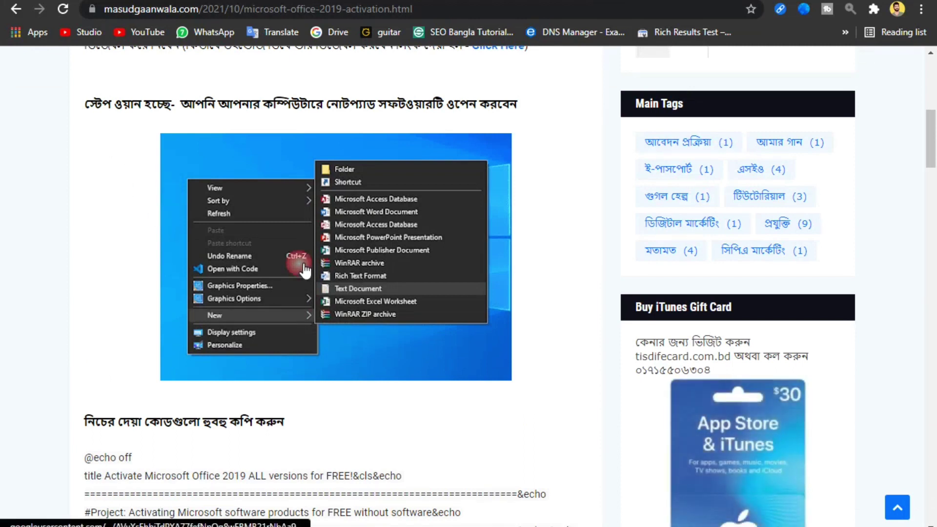
pyautogui.moveTo(577, 253); pyautogui.dragTo(552, 91)
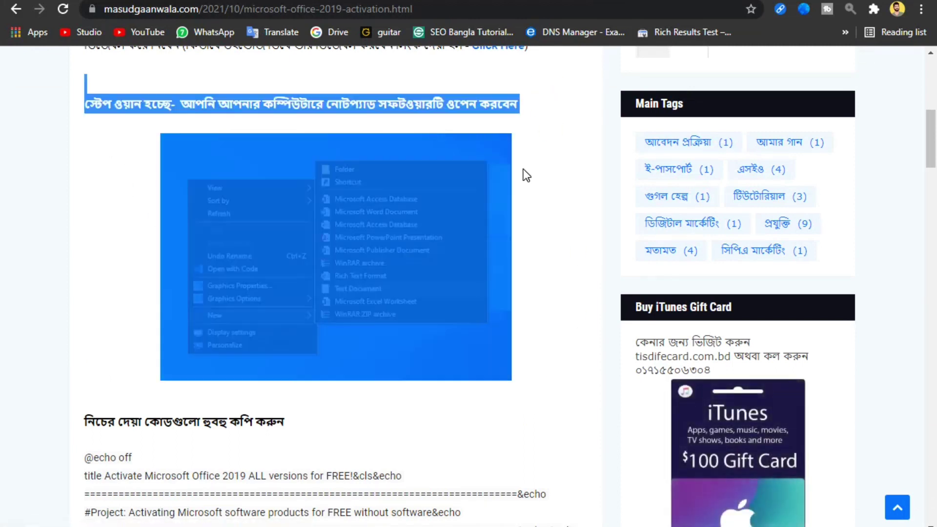
pyautogui.rightClick(272, 201)
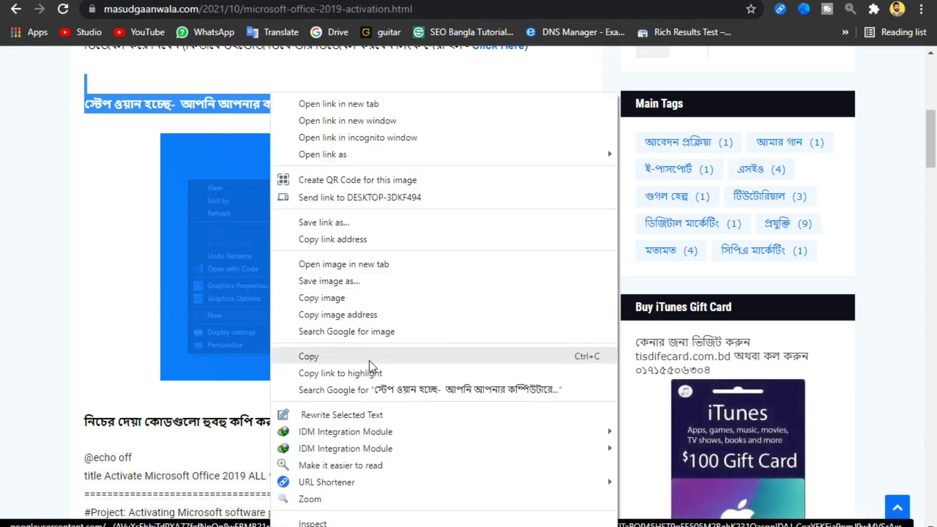
pyautogui.click(388, 358)
pyautogui.click(405, 526)
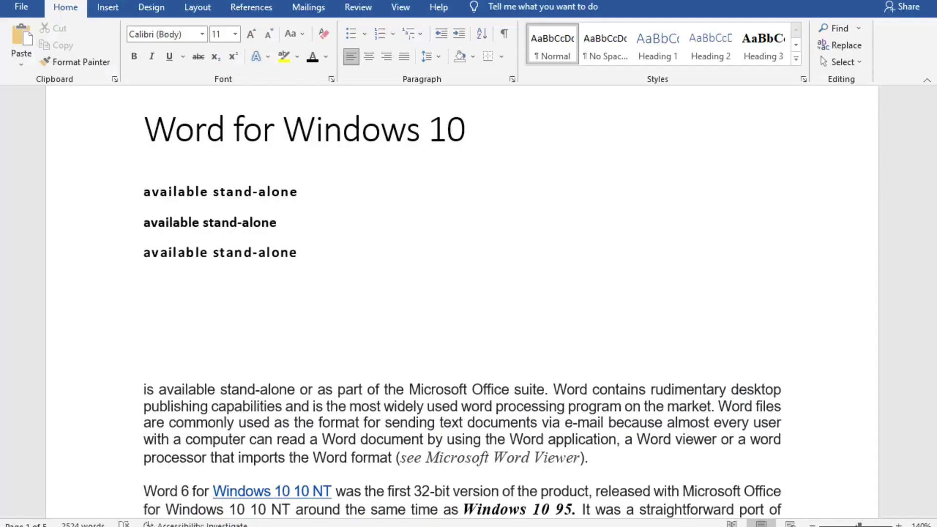
# - Paste the copied web text and screenshot on the empty line below the three "available stand-alone" lines
pyautogui.click(158, 300)
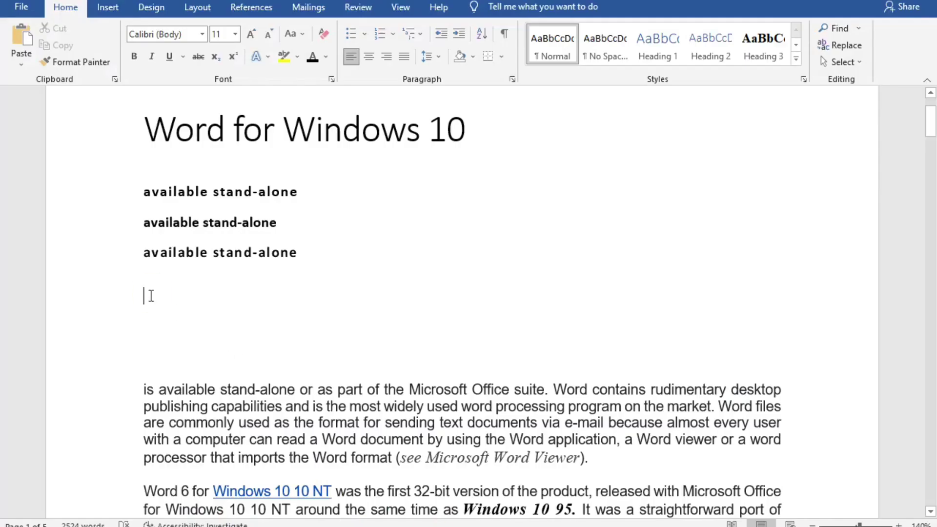
pyautogui.click(25, 67)
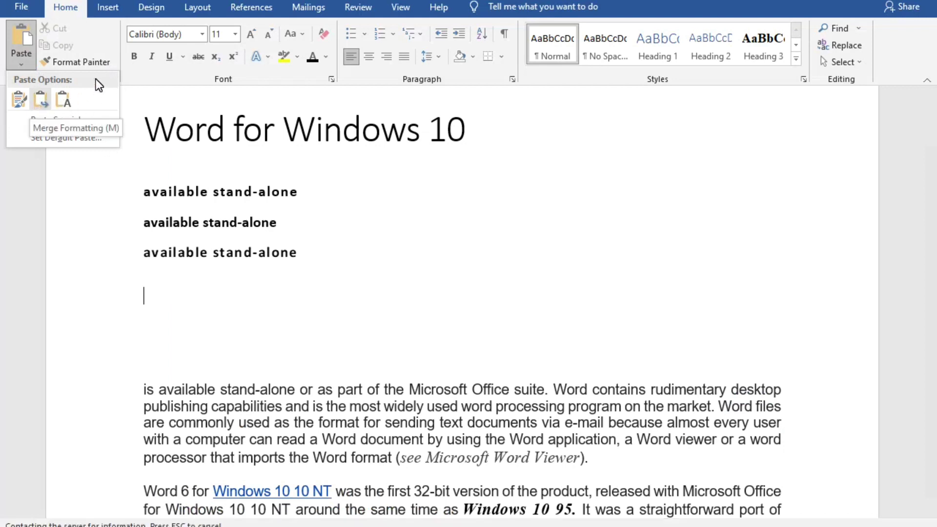
pyautogui.click(176, 295)
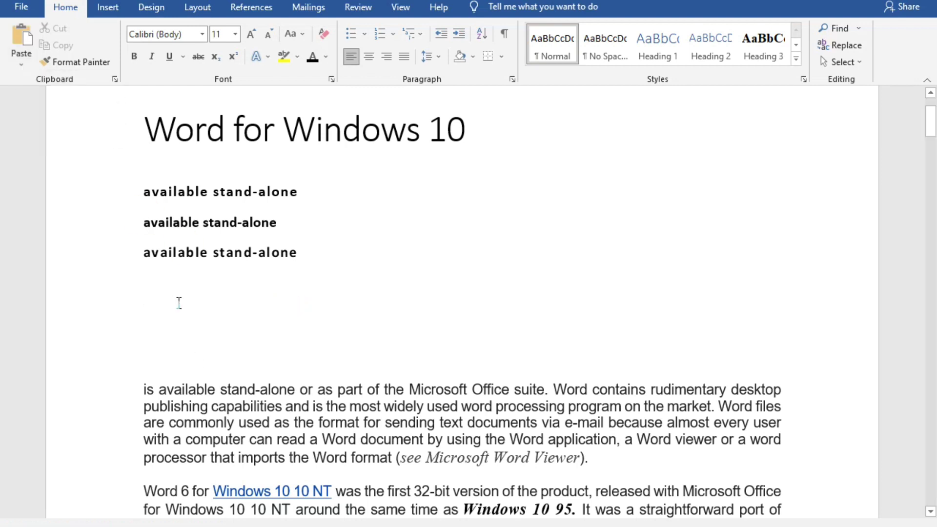
pyautogui.hotkey('ctrl', 'v')
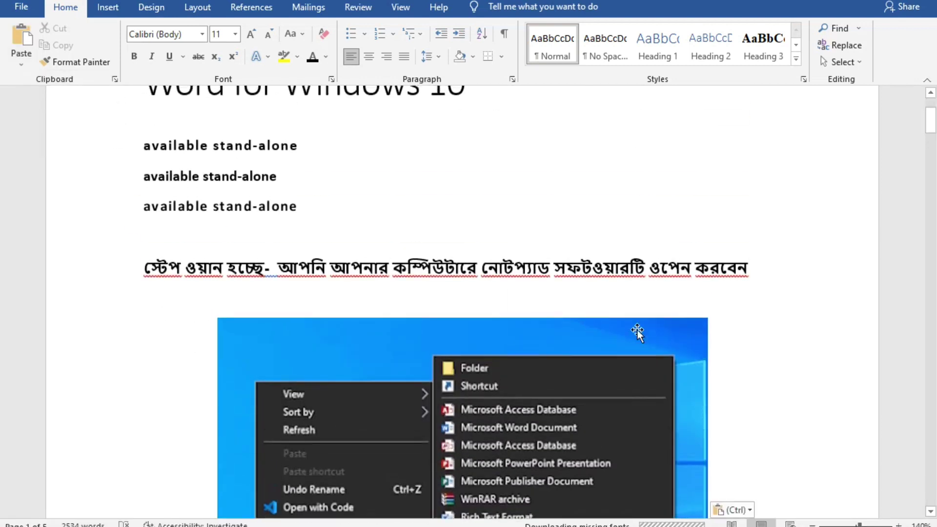
# - Delete the pasted Bengali line, the blank line under it and the desktop screenshot
pyautogui.moveTo(777, 268); pyautogui.dragTo(149, 269)
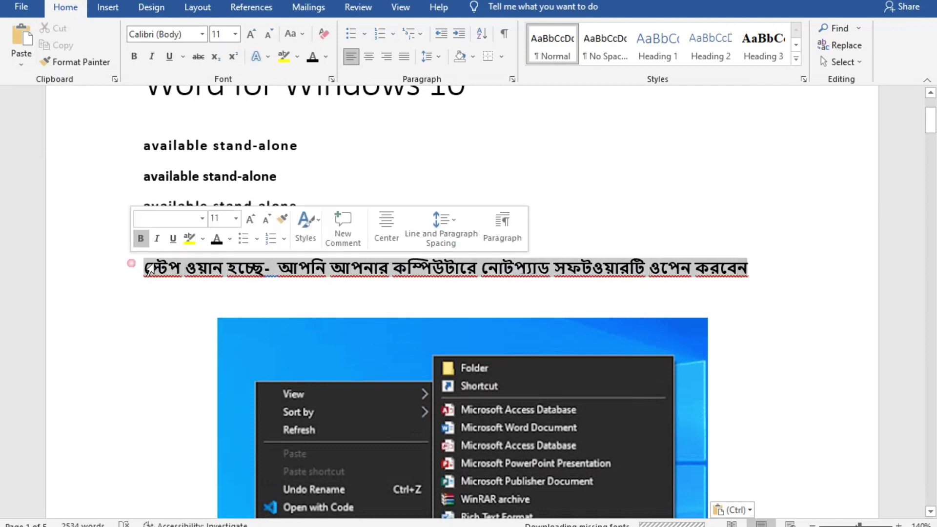
pyautogui.press('Delete')
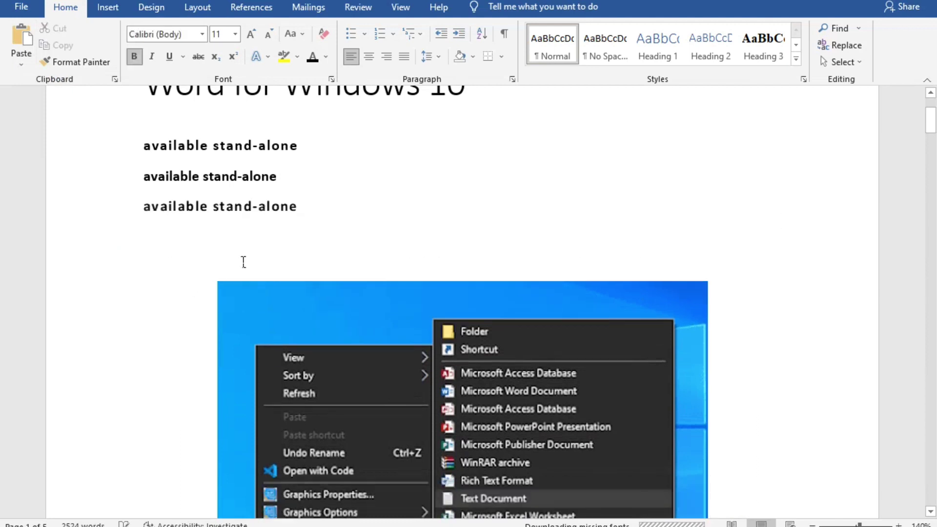
pyautogui.press('Delete')
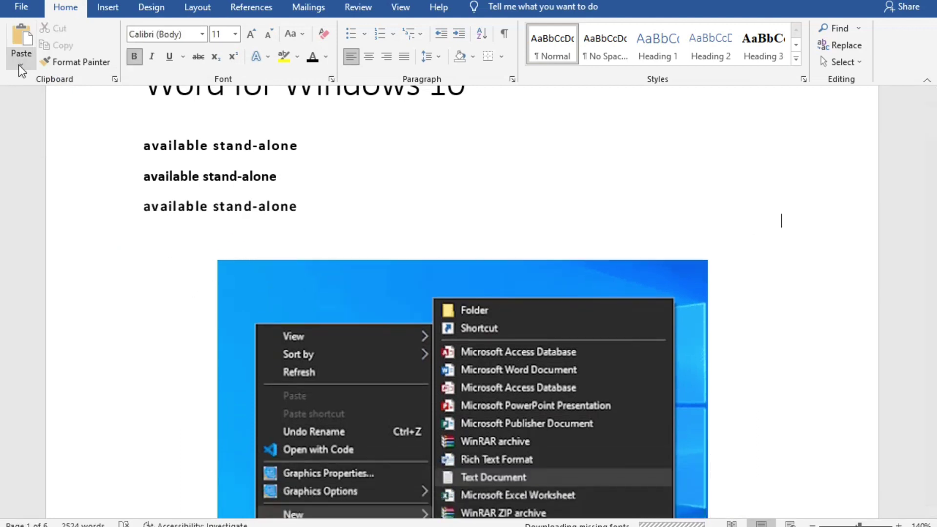
pyautogui.click(21, 65)
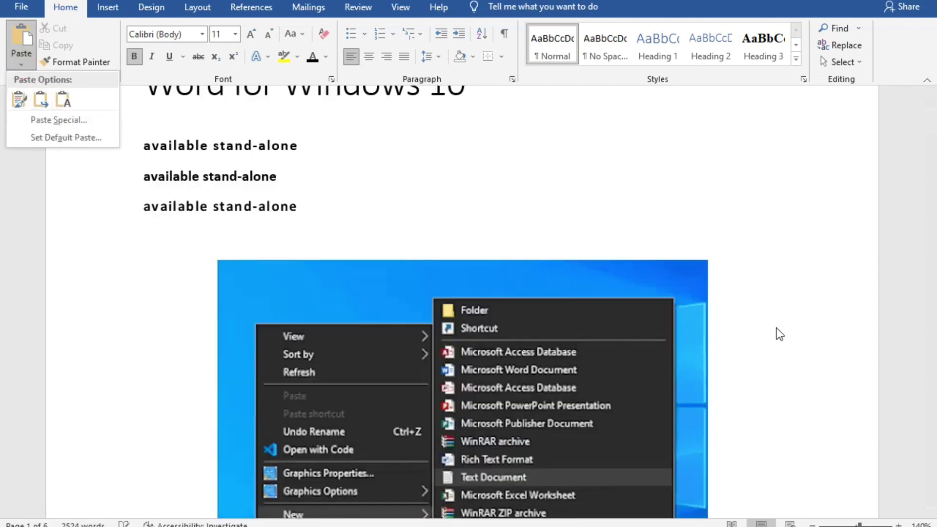
pyautogui.click(635, 347)
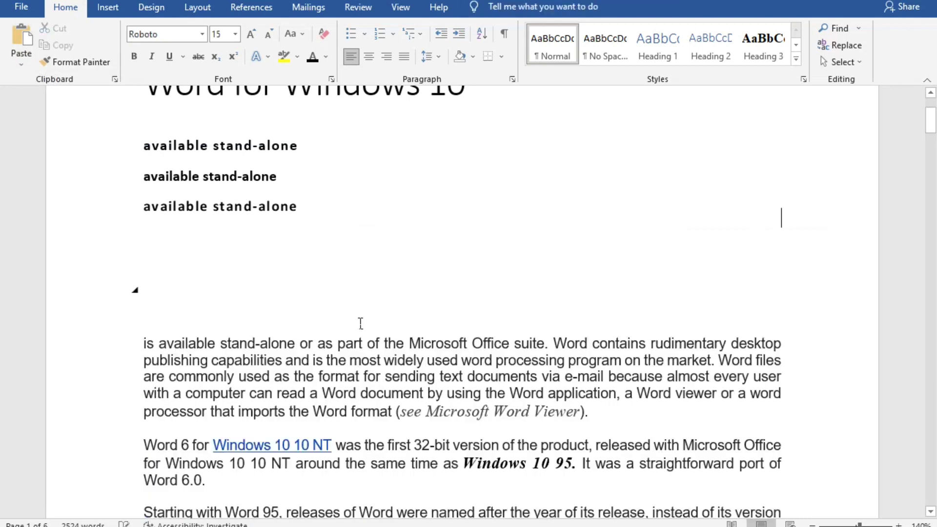
# - Review the paste options offered for the copied web content in the Paste list and the context menu
pyautogui.click(214, 272)
pyautogui.click(19, 65)
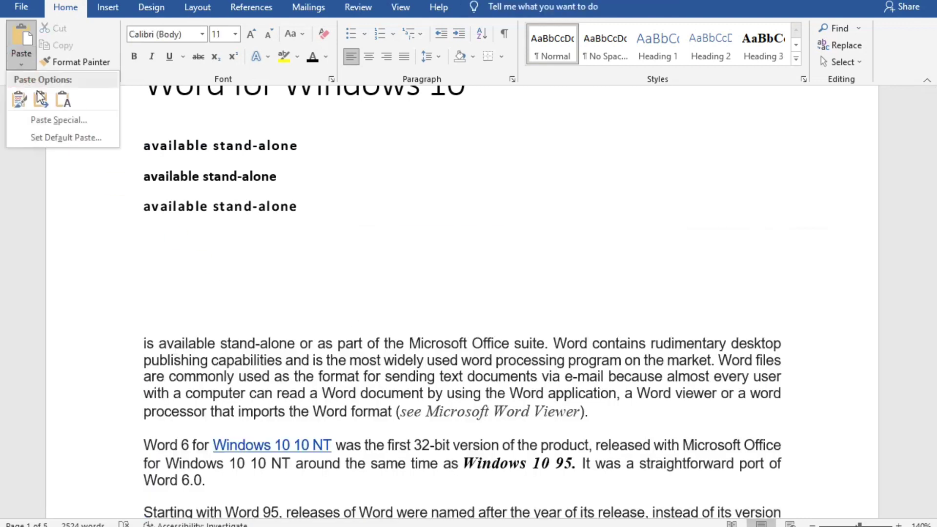
pyautogui.click(335, 230)
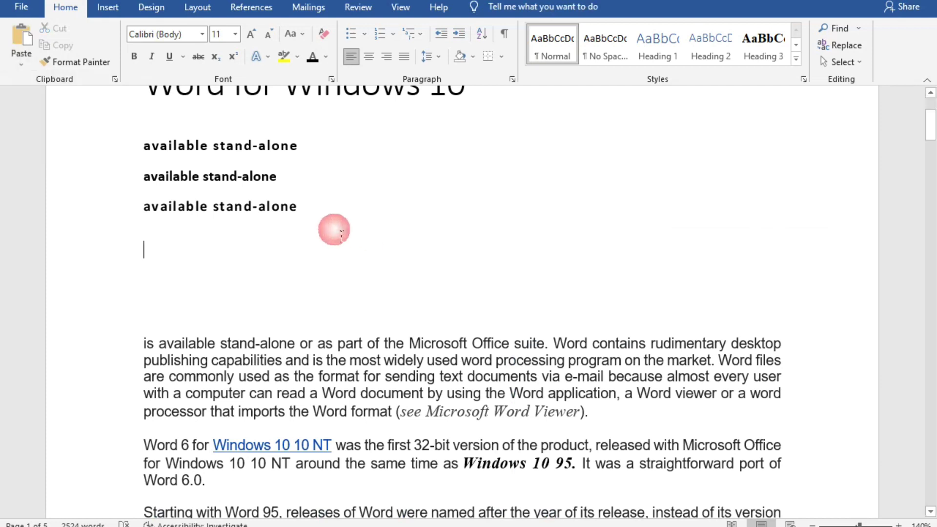
pyautogui.rightClick(233, 234)
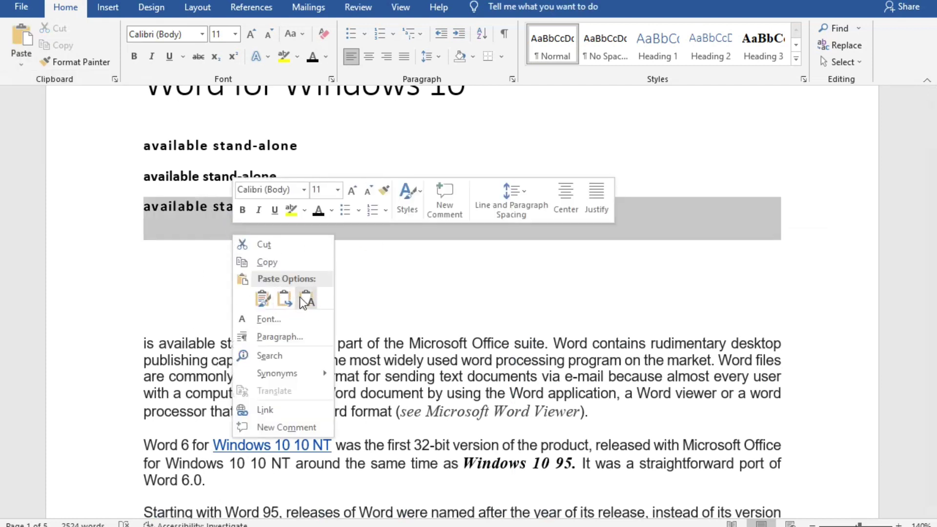
pyautogui.click(398, 272)
# - Delete the picture copy of "available stand-alone" below the two text lines and a blank line beneath it
pyautogui.click(345, 288)
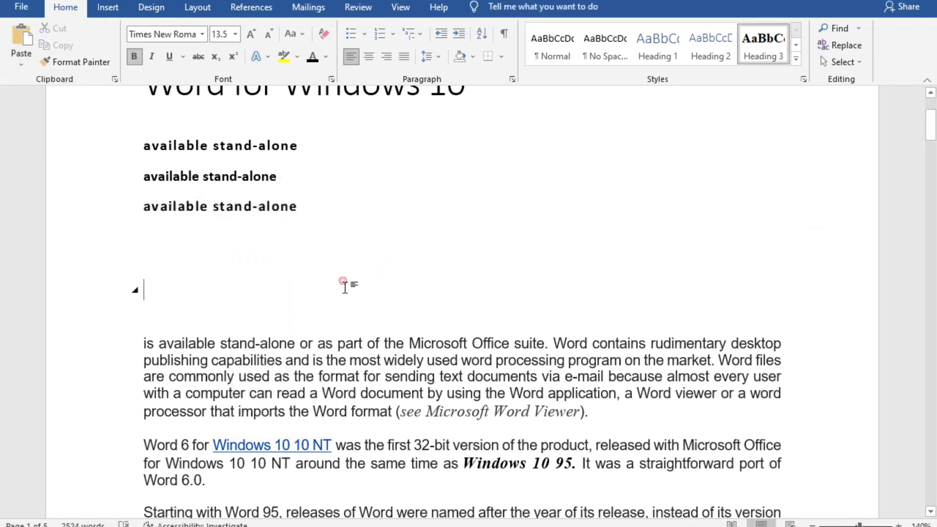
pyautogui.click(361, 224)
pyautogui.click(362, 260)
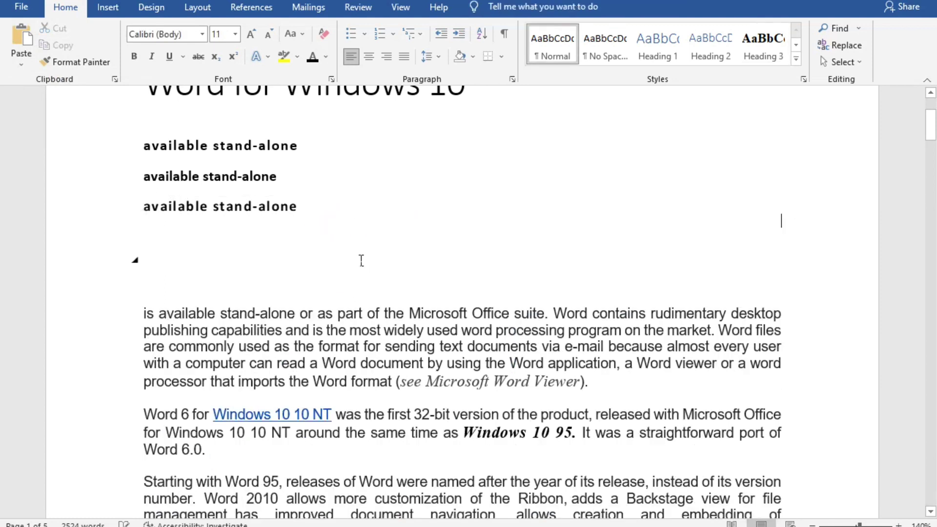
pyautogui.click(318, 217)
pyautogui.press('Delete')
pyautogui.click(342, 183)
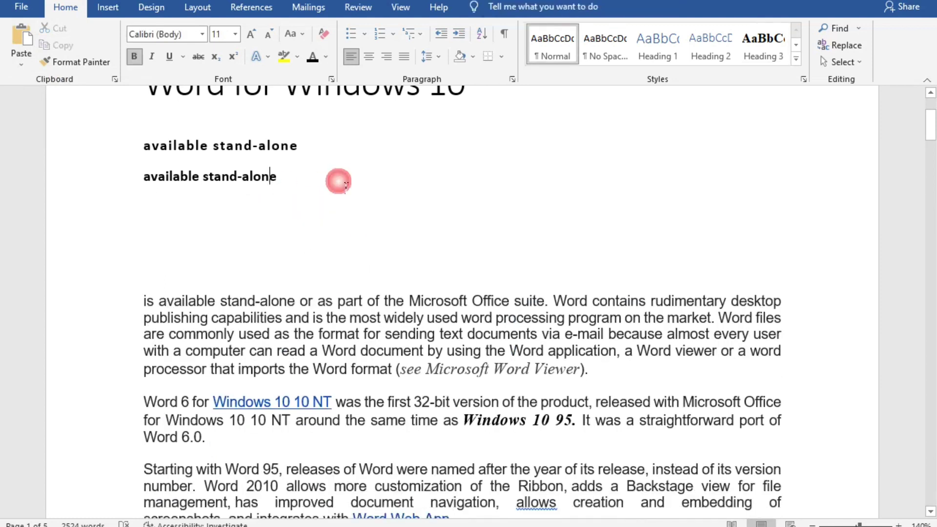
pyautogui.click(395, 177)
pyautogui.click(296, 226)
pyautogui.click(321, 254)
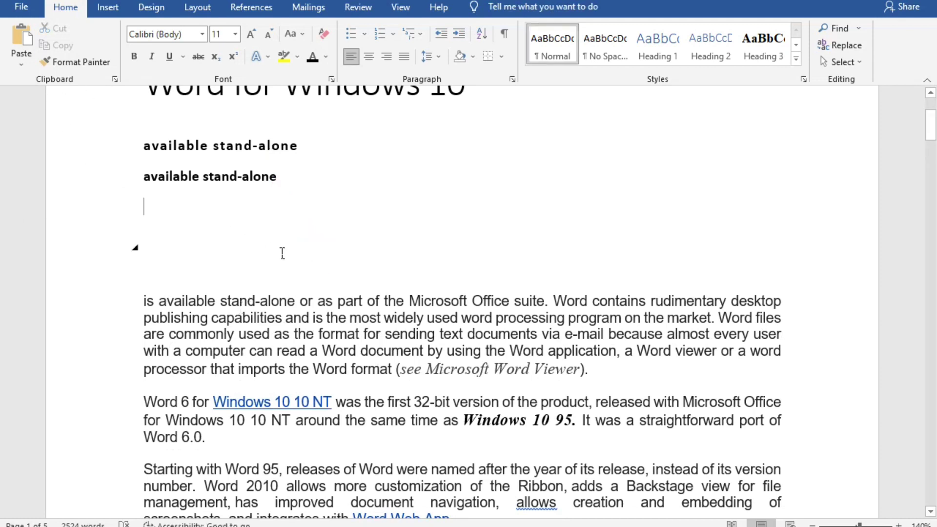
# - Examine the paste options, including Keep Text Only, at the end of the first "available stand-alone" line
pyautogui.scroll(1, 278, 252)
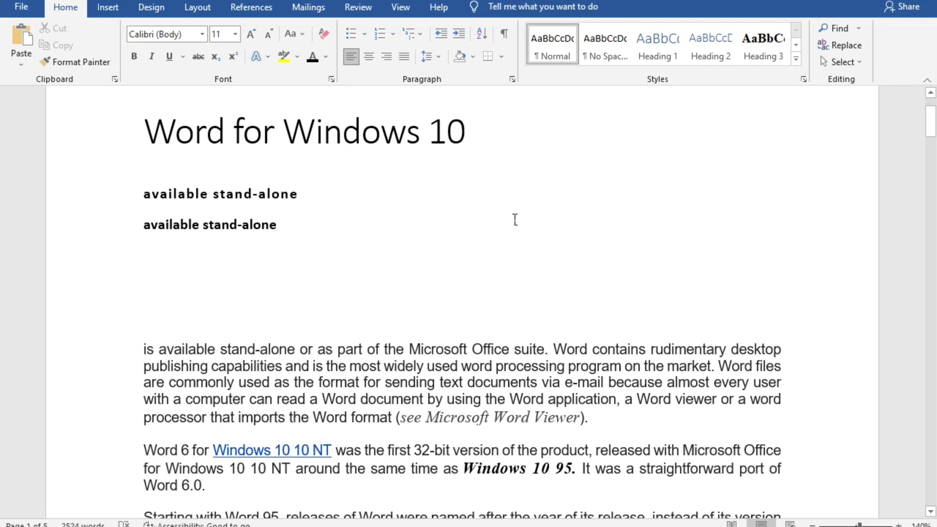
pyautogui.rightClick(492, 190)
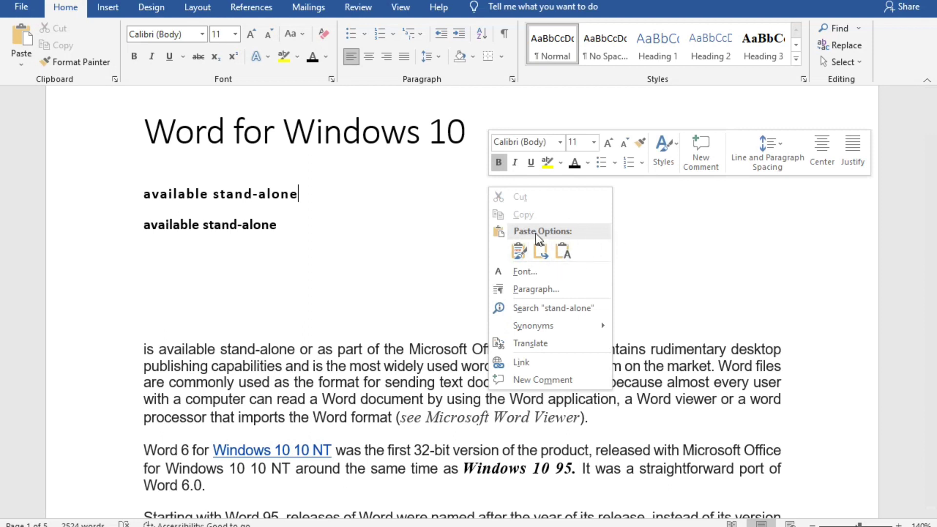
pyautogui.click(563, 252)
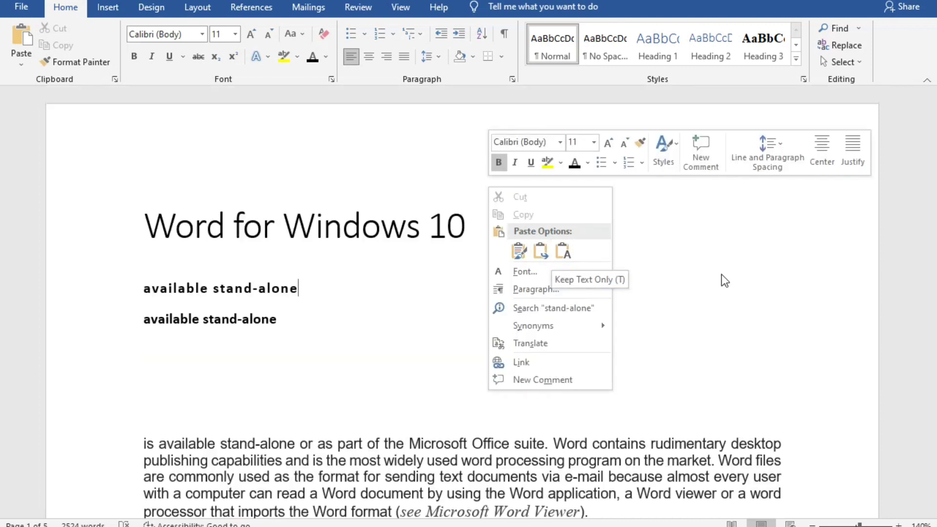
pyautogui.click(722, 276)
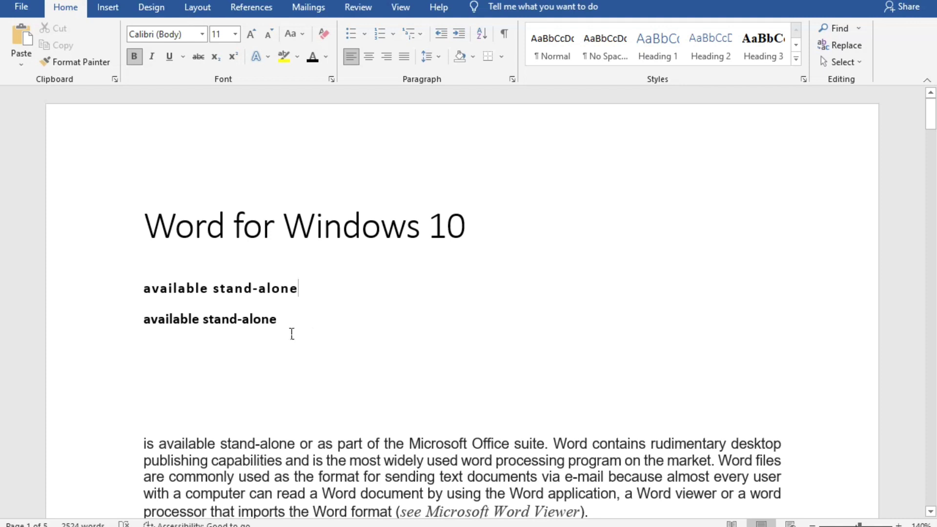
# - Copy the second "available stand-alone" line and paste it four times on new lines below it
pyautogui.moveTo(291, 332); pyautogui.dragTo(154, 323)
pyautogui.hotkey('ctrl', 'c')
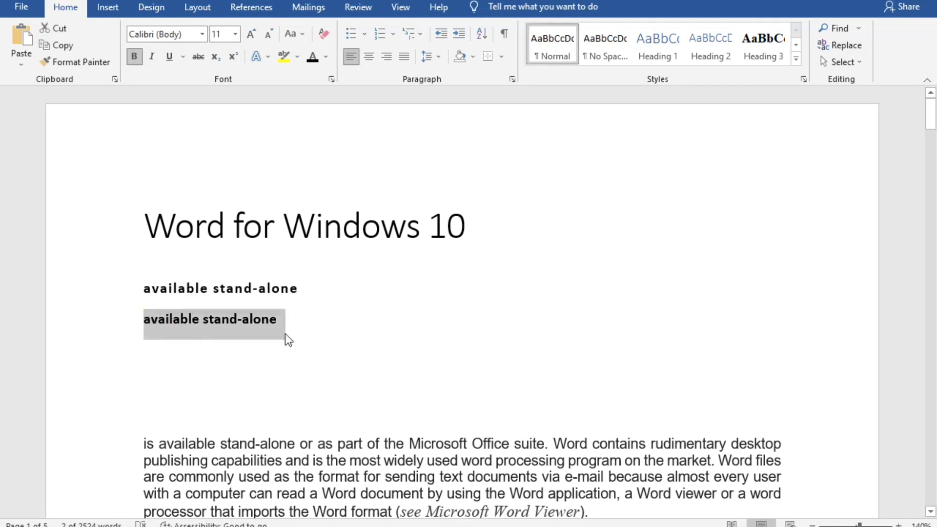
pyautogui.click(299, 321)
pyautogui.press('Return')
pyautogui.hotkey('ctrl', 'v')
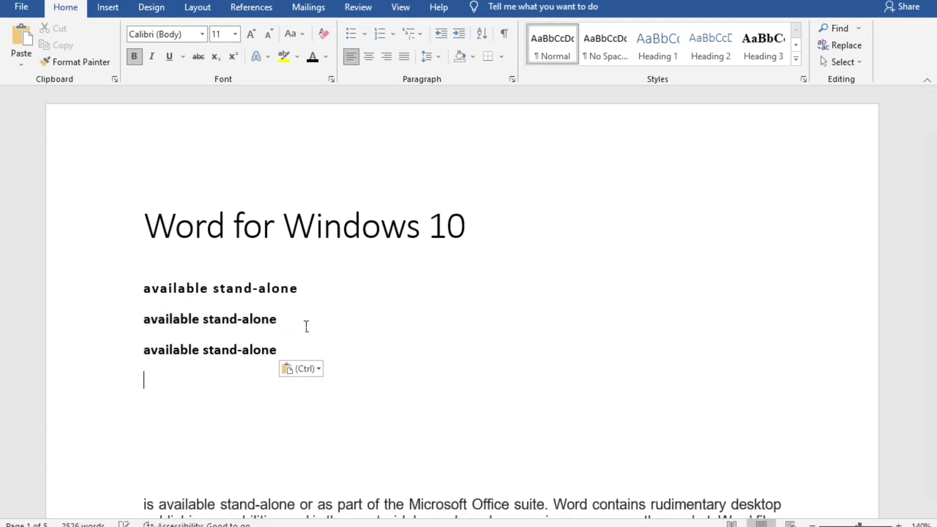
pyautogui.hotkey('ctrl', 'v')
pyautogui.hotkey('ctrl', 'v')
pyautogui.hotkey('ctrl', 'v')
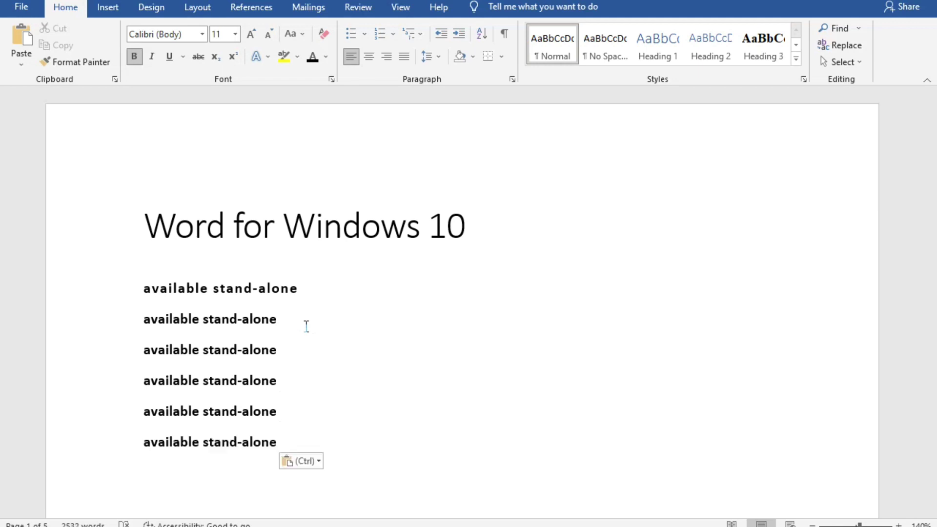
# - Delete the five lines below the first "available stand-alone" line and remove the blank lines above and below it
pyautogui.moveTo(305, 445); pyautogui.dragTo(138, 324)
pyautogui.press('Delete')
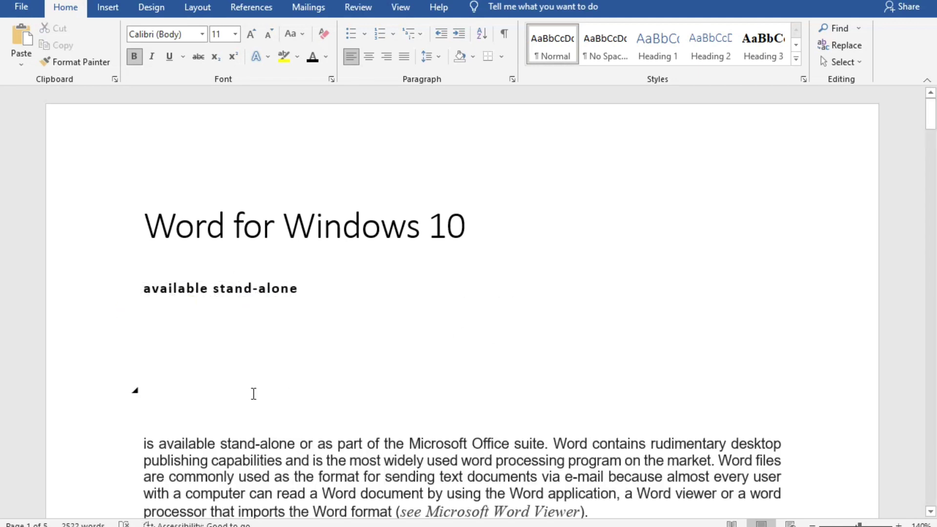
pyautogui.press('Down')
pyautogui.press('BackSpace')
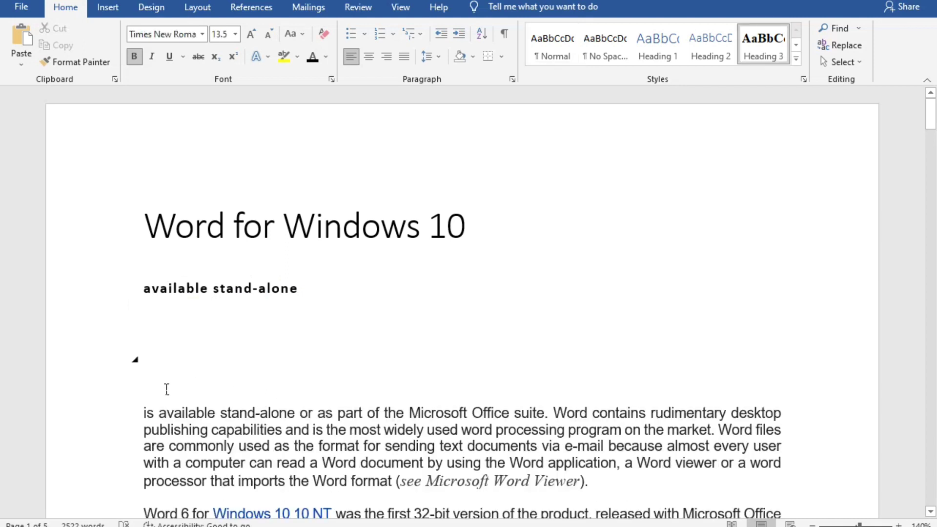
pyautogui.press('Down')
pyautogui.press('BackSpace')
pyautogui.press('BackSpace')
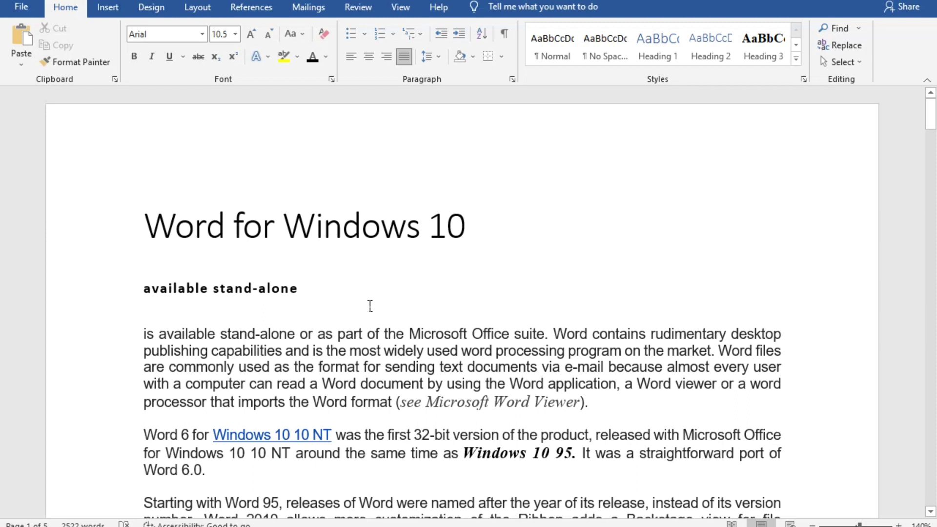
pyautogui.click(163, 269)
pyautogui.press('BackSpace')
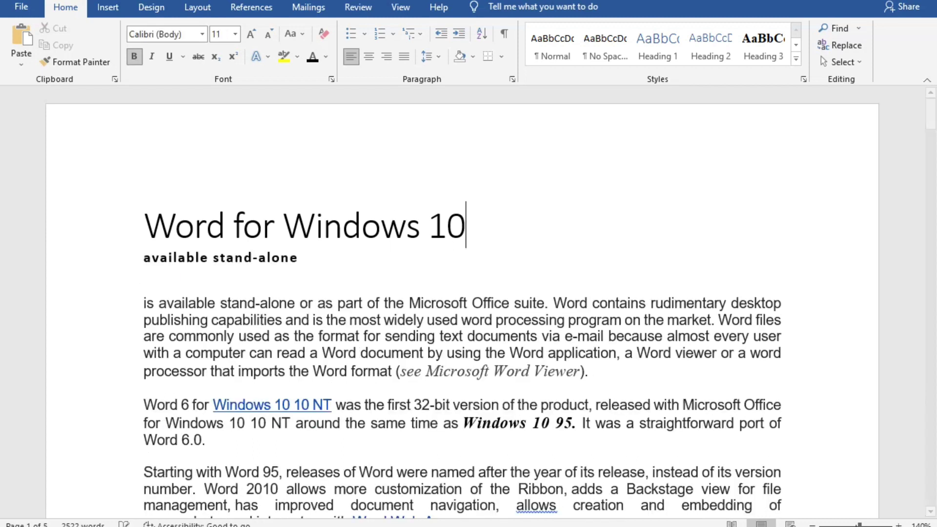